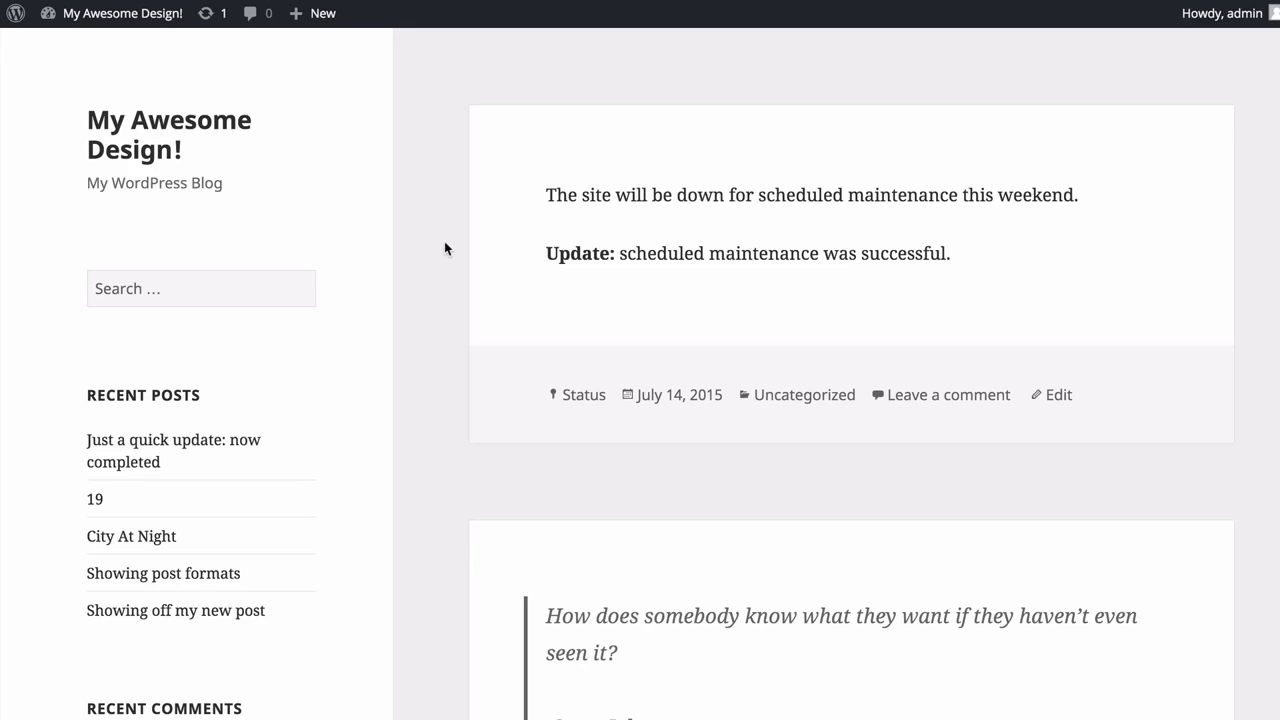
Look through the posts on the blog's front page and return to its beginning
scroll(445, 248, down, 15)
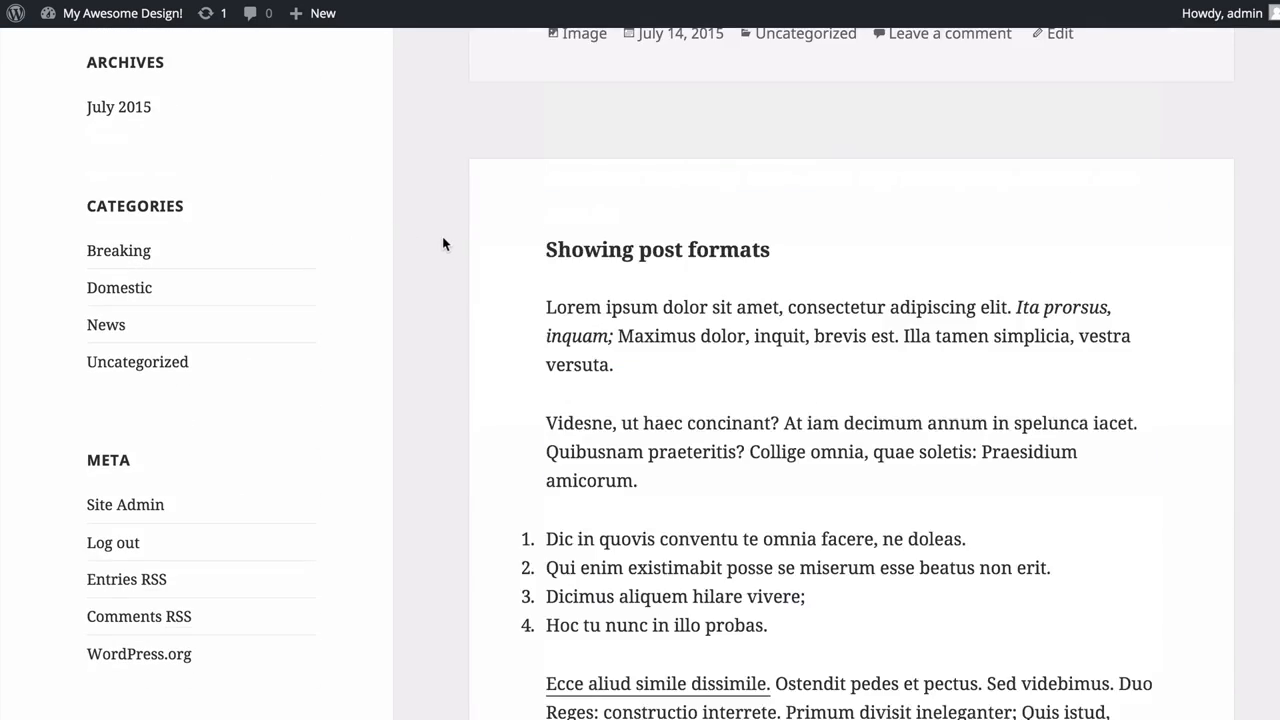
scroll(442, 236, down, 15)
scroll(442, 236, up, 3)
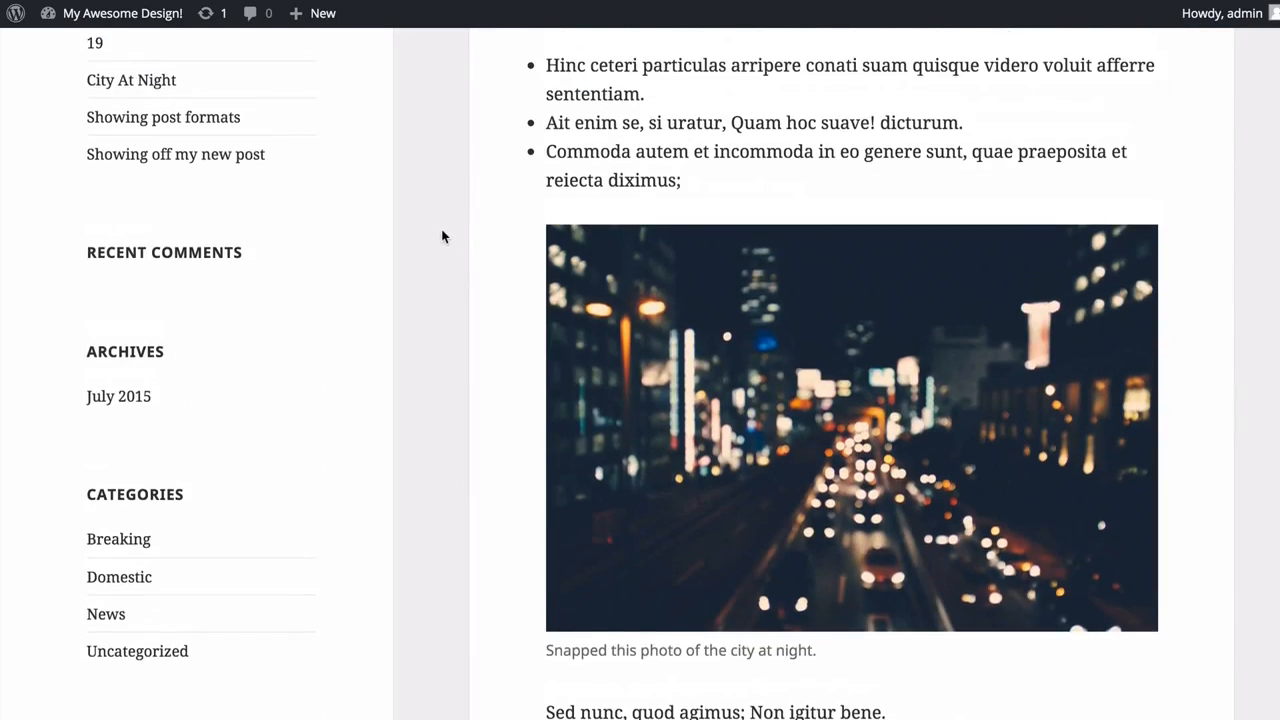
scroll(443, 236, up, 15)
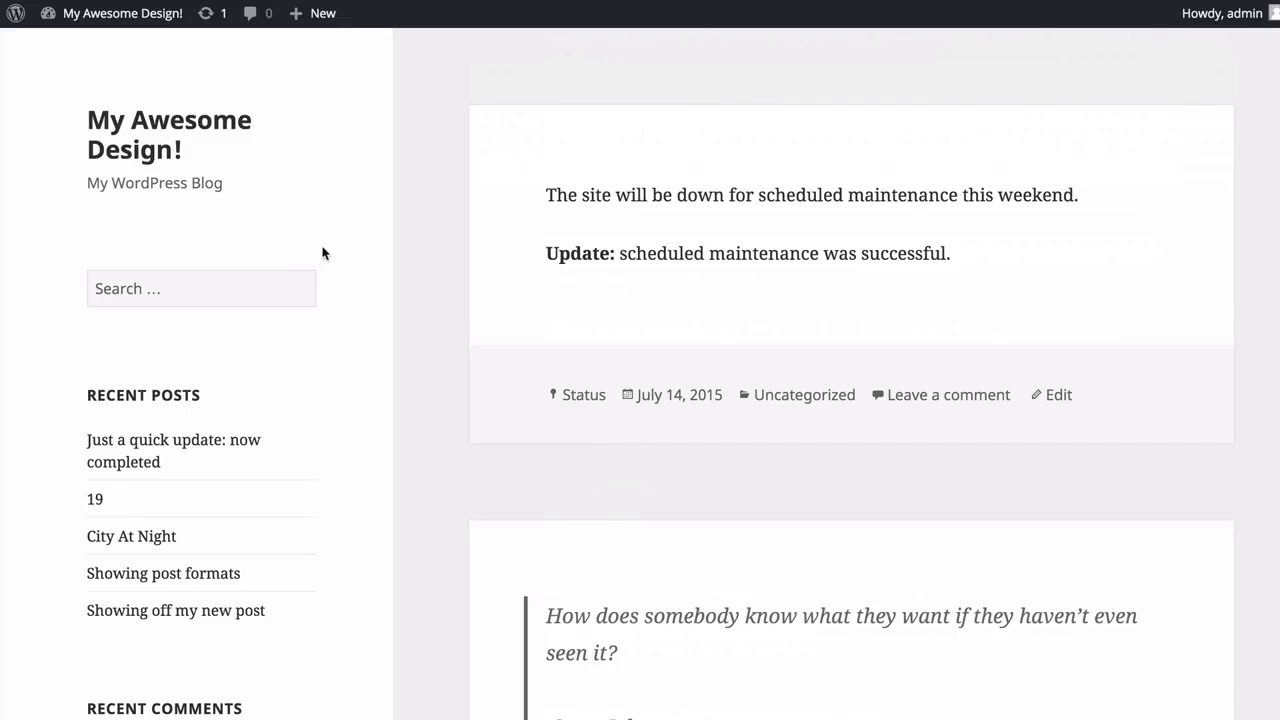
Create a new page titled "Our Story" and paste the copied text as its body
mouse_move(123, 20)
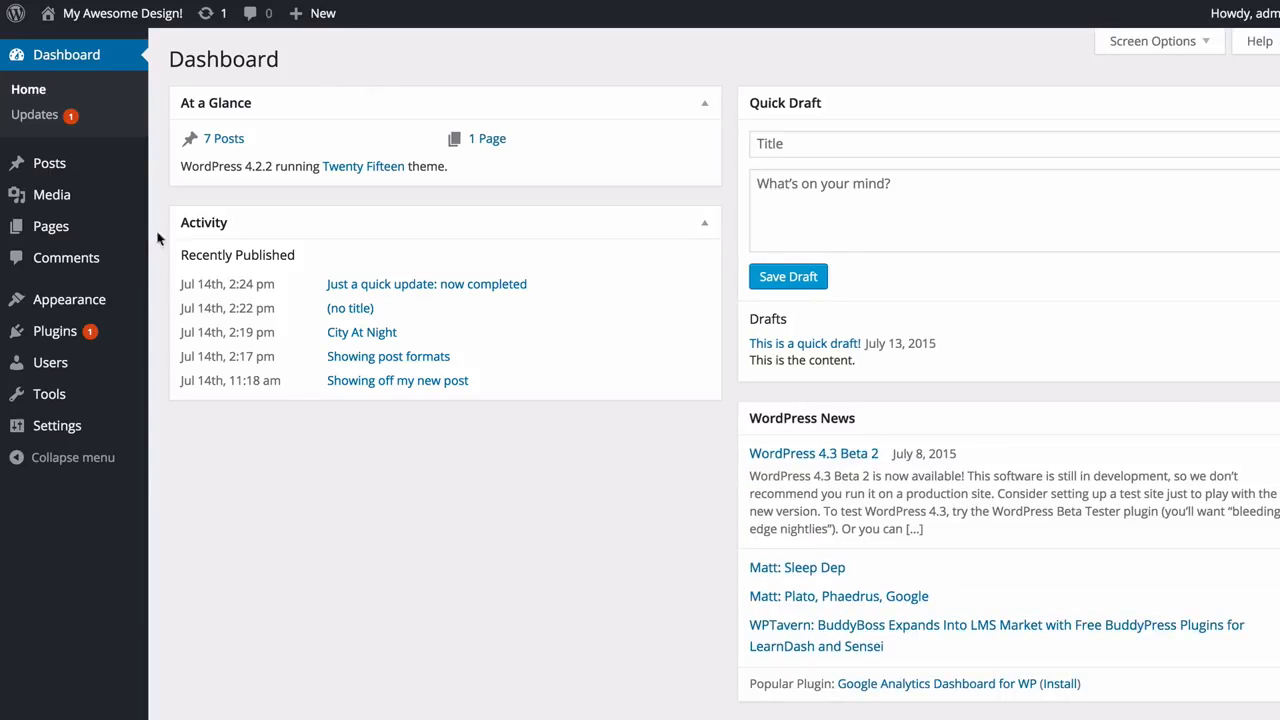
mouse_move(106, 234)
click(190, 256)
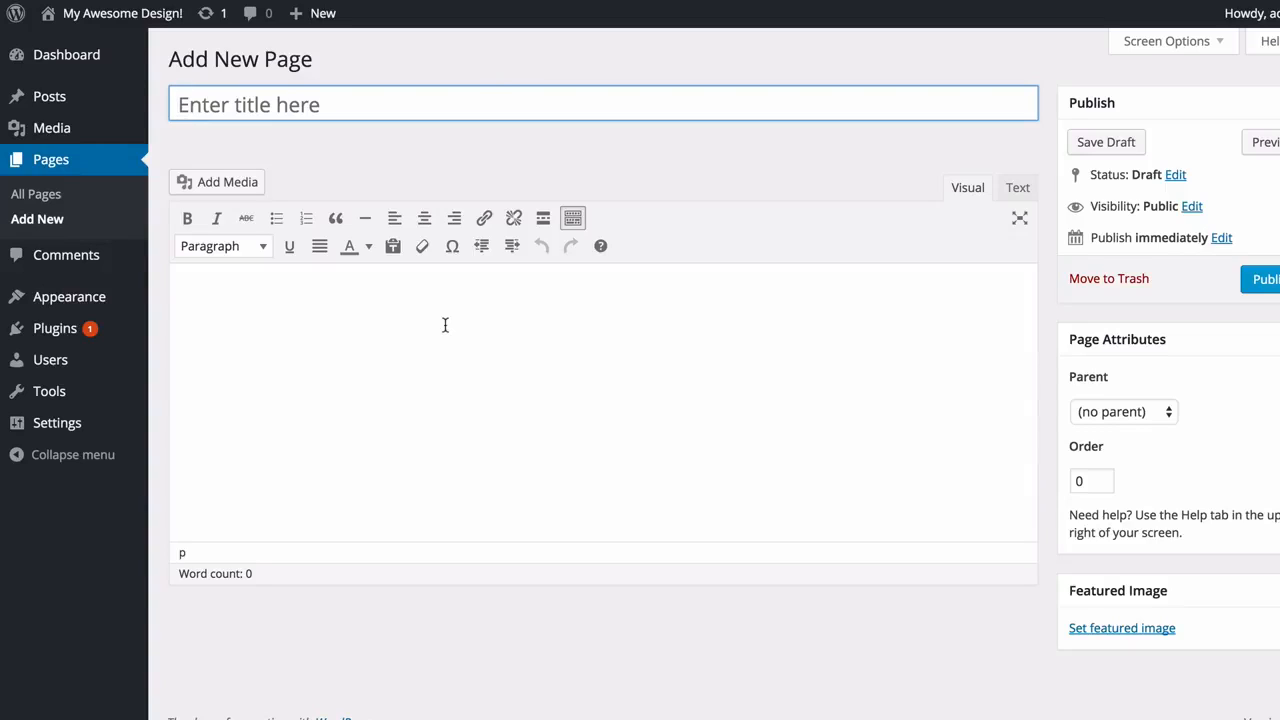
click(262, 107)
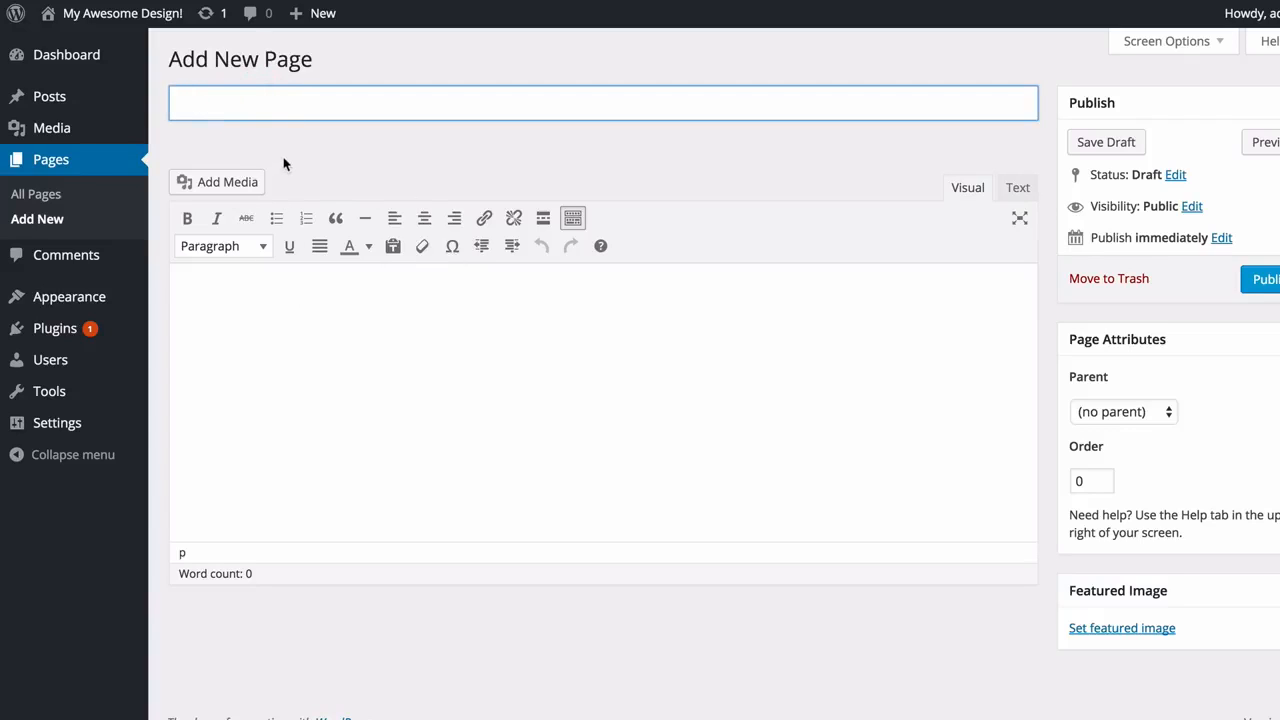
text(Our Story)
click(334, 322)
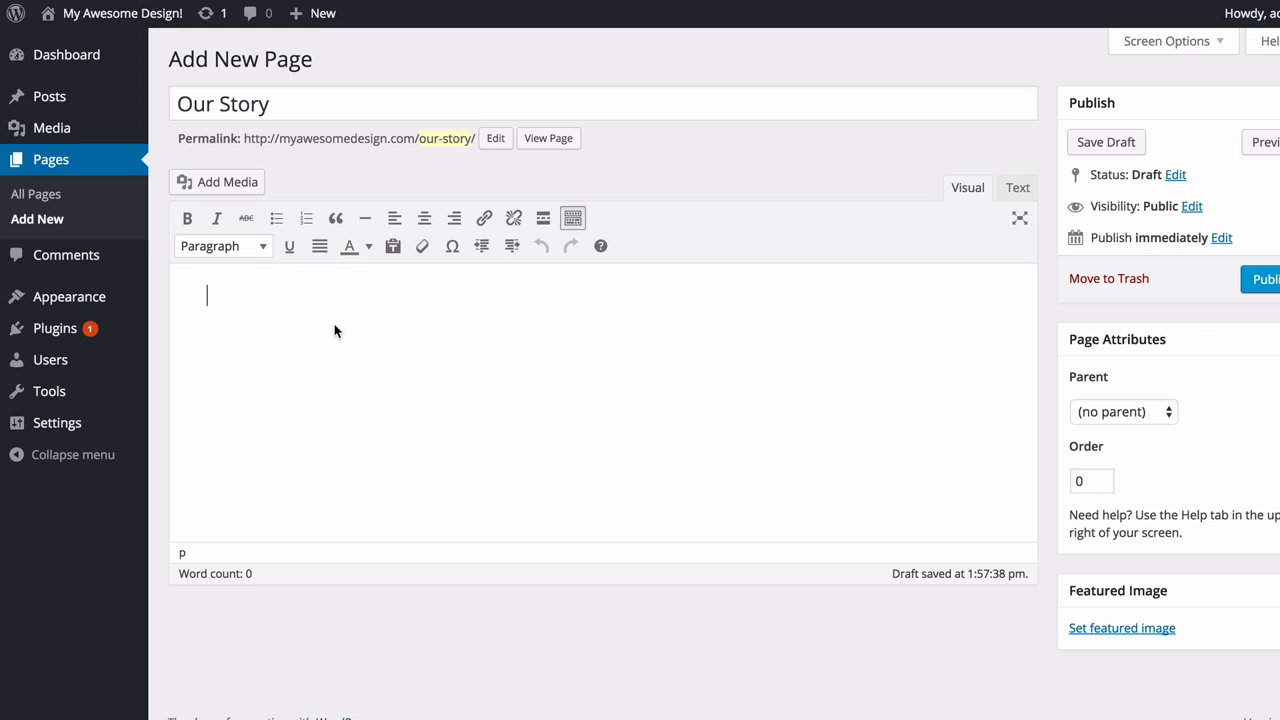
key(ctrl+v)
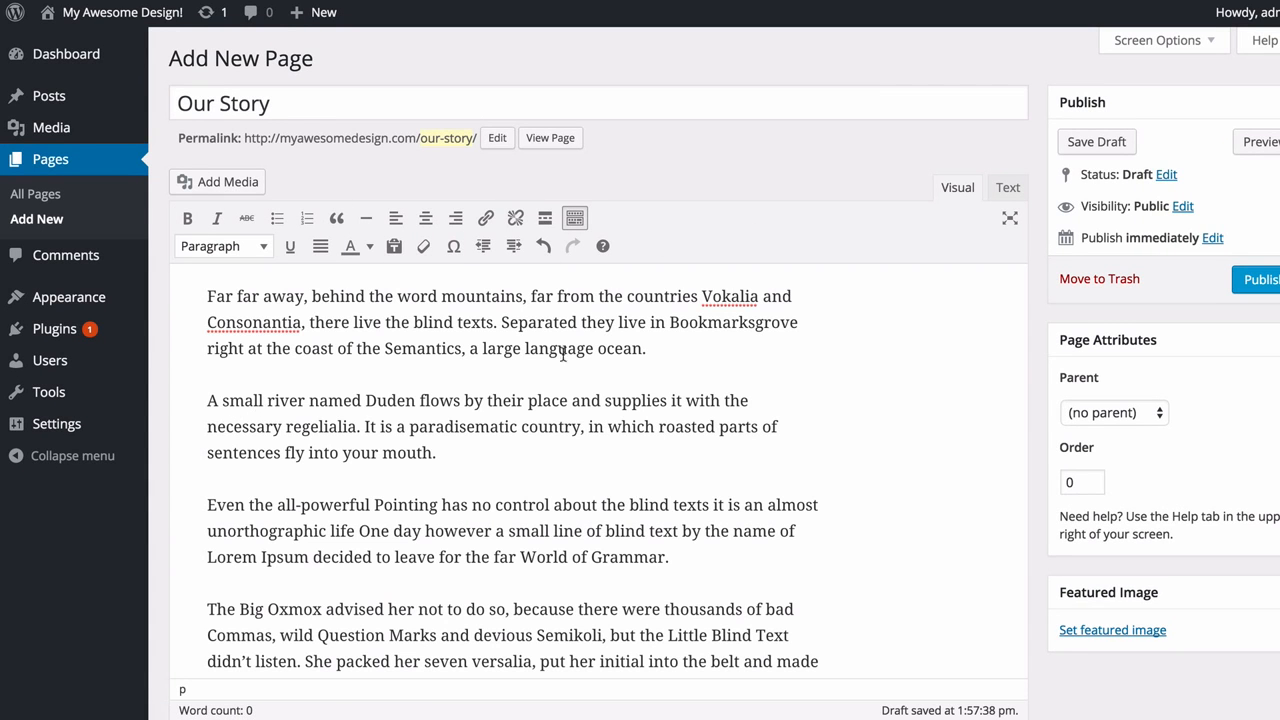
Insert the table-and-chairs photo from the media library on a new line after the first paragraph
click(663, 348)
key(Return)
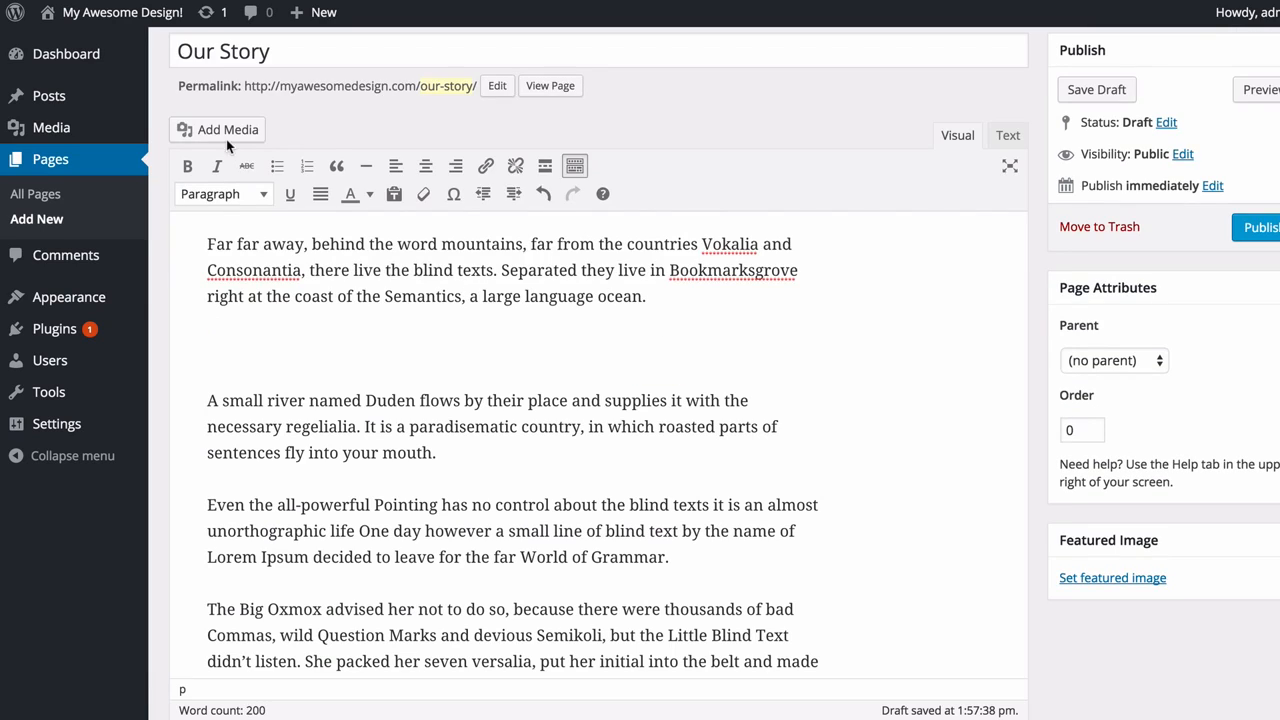
click(224, 135)
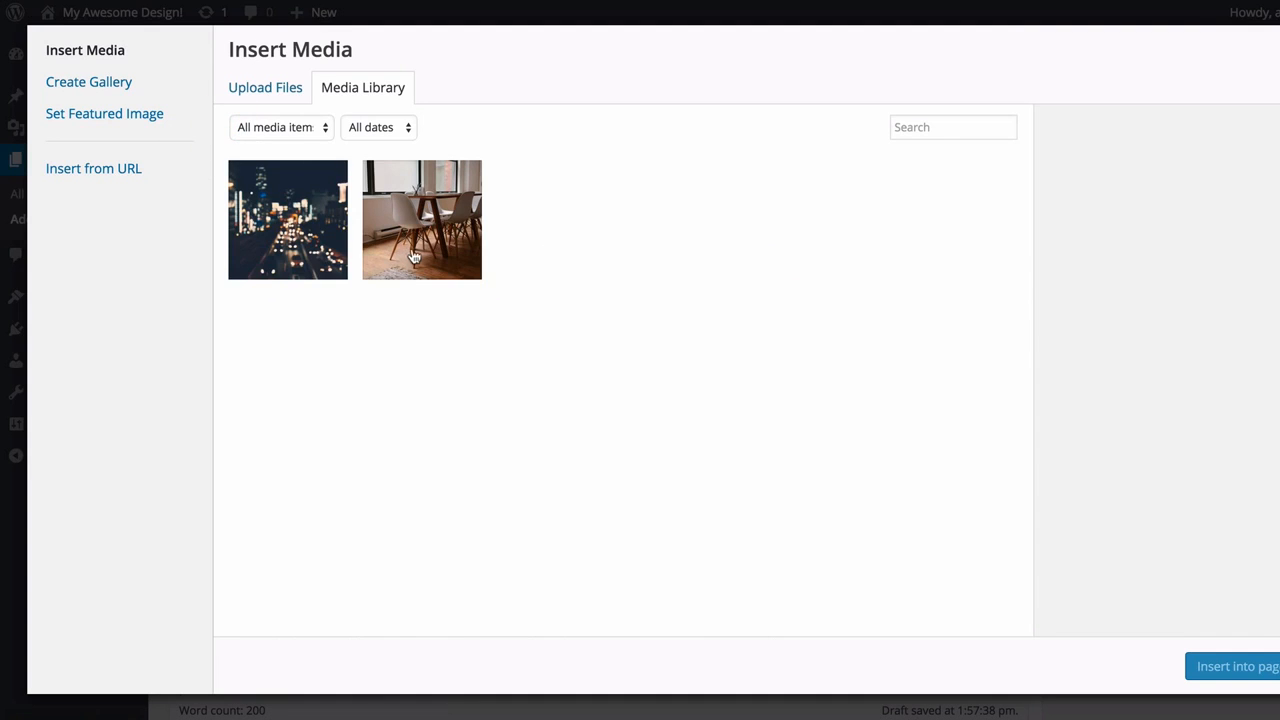
click(417, 255)
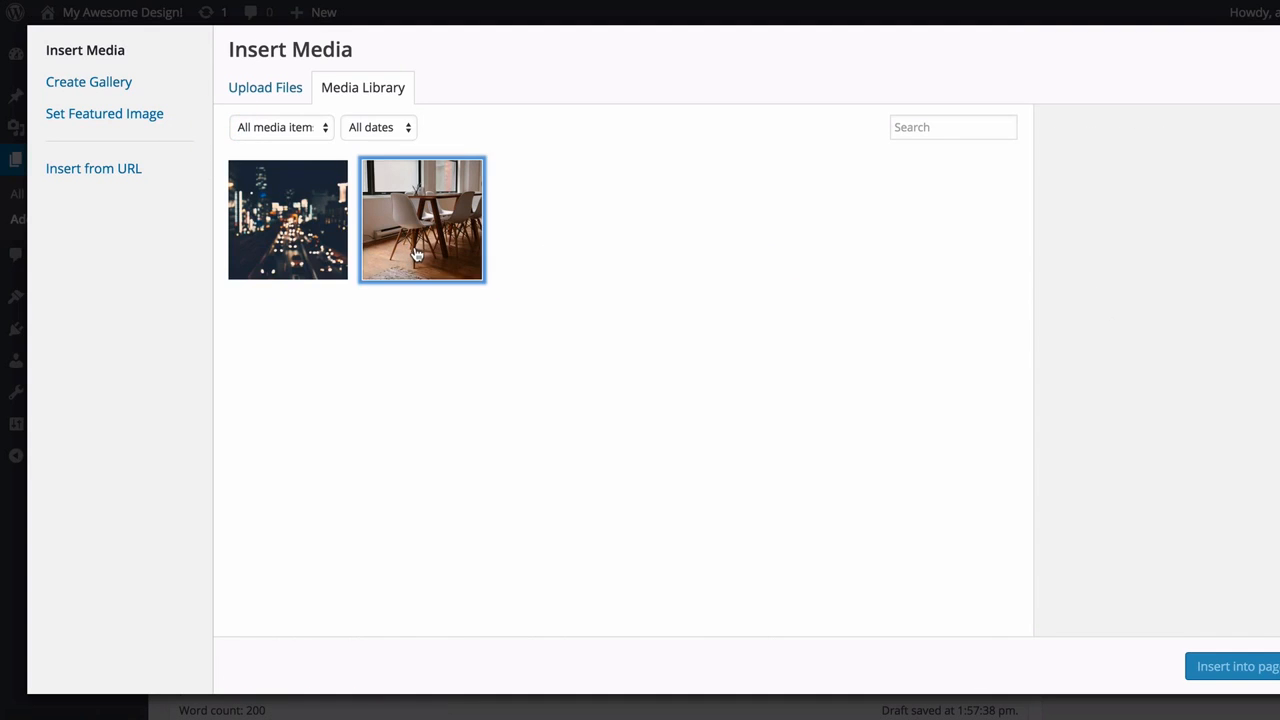
click(1240, 668)
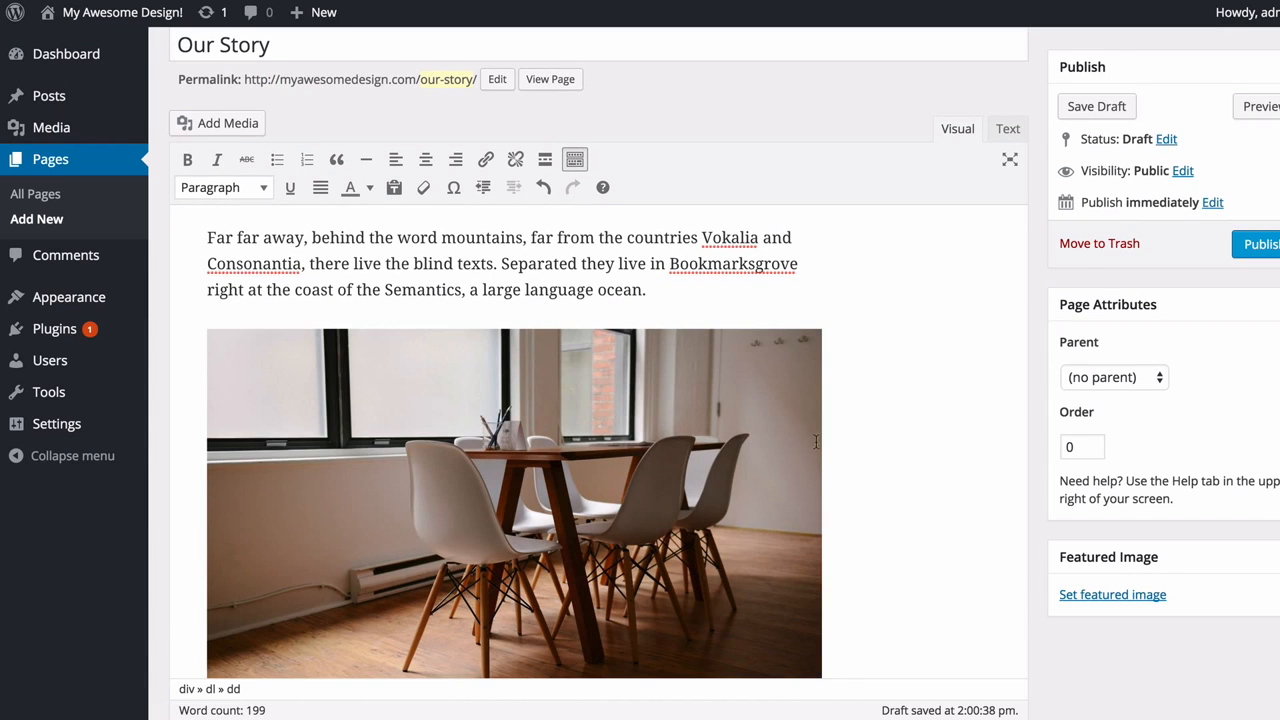
scroll(834, 440, down, 3)
scroll(815, 428, up, 5)
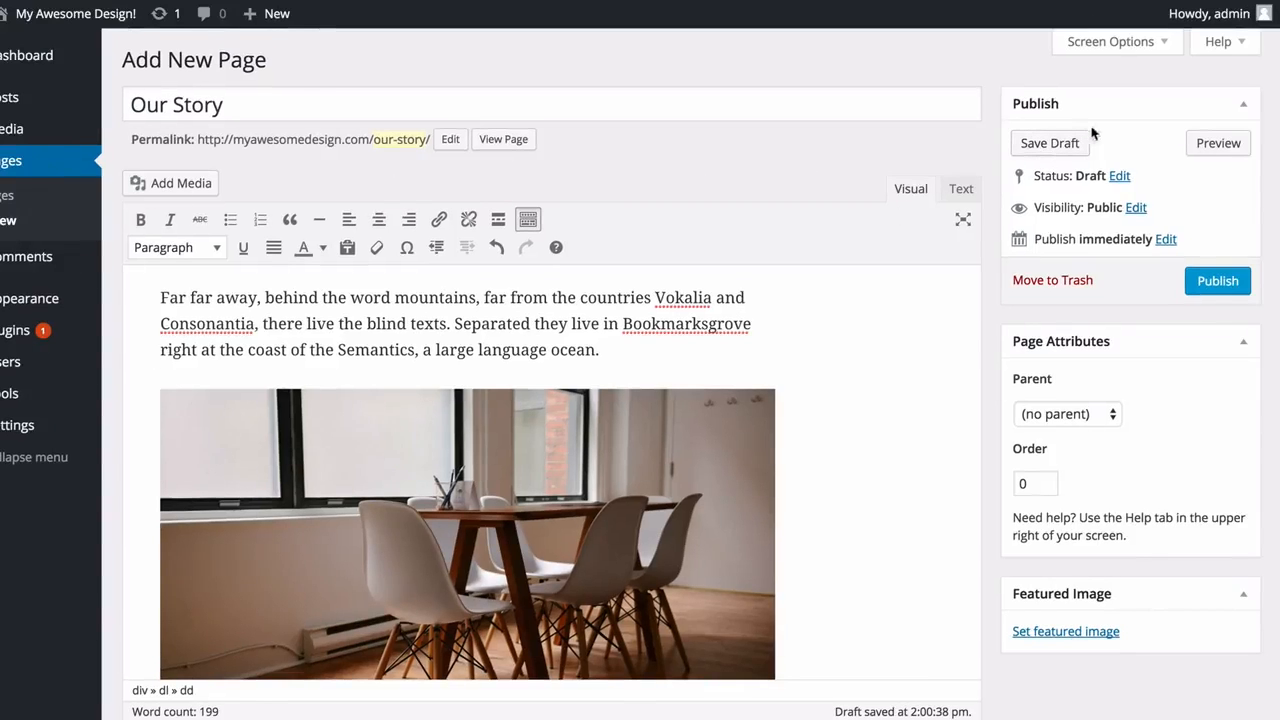
Check the status choices offered for the draft page and keep it as Draft
click(1117, 185)
click(1124, 205)
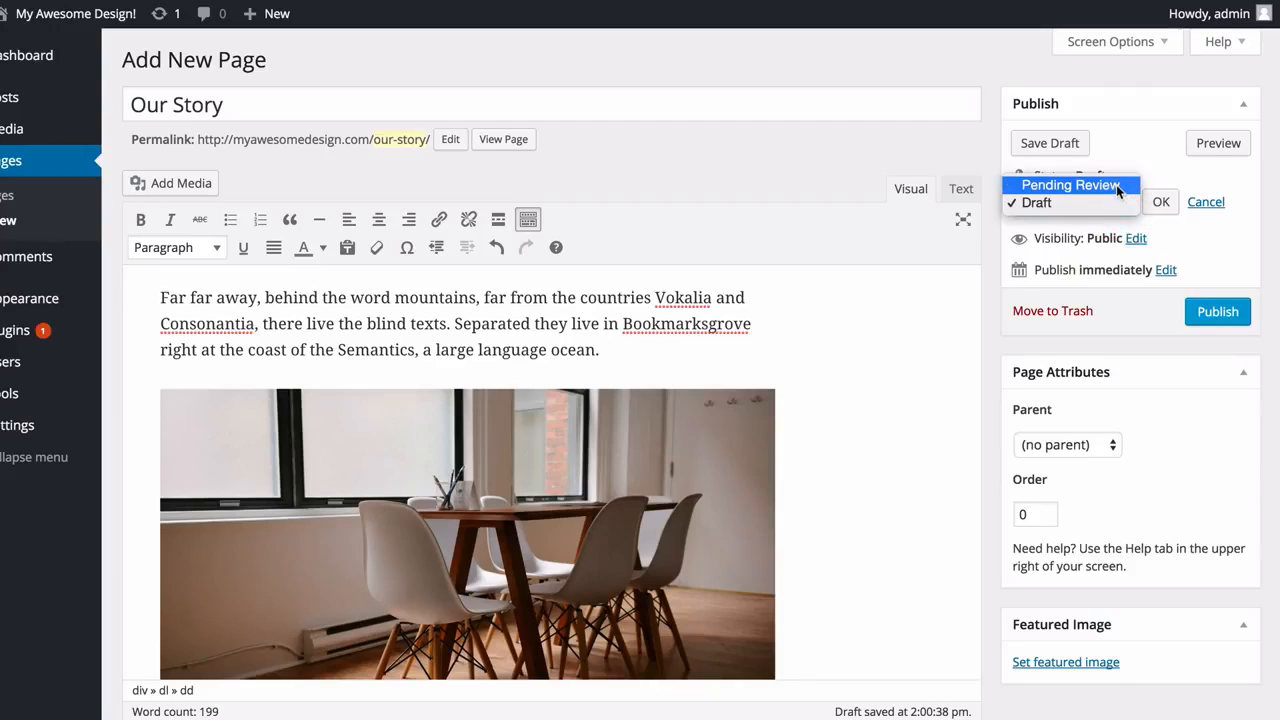
click(1152, 158)
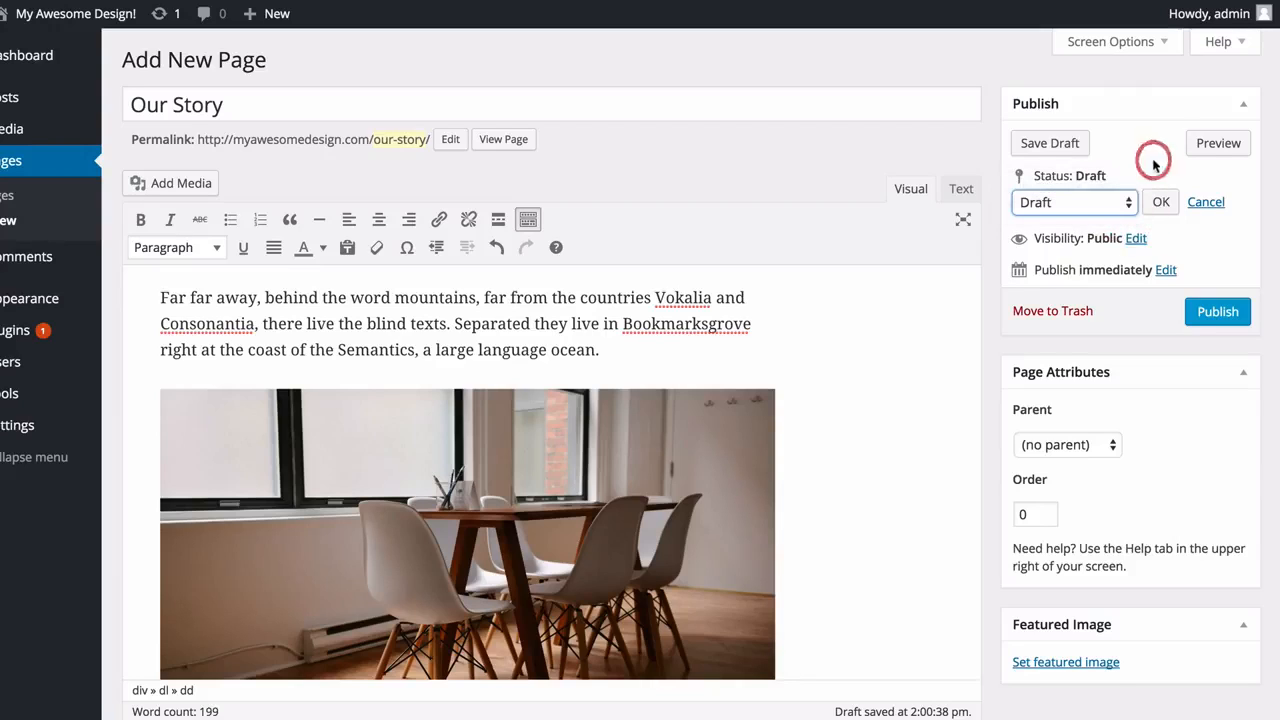
click(1196, 203)
Try the Password protected and Private visibility options and confirm the page as Public
click(1135, 207)
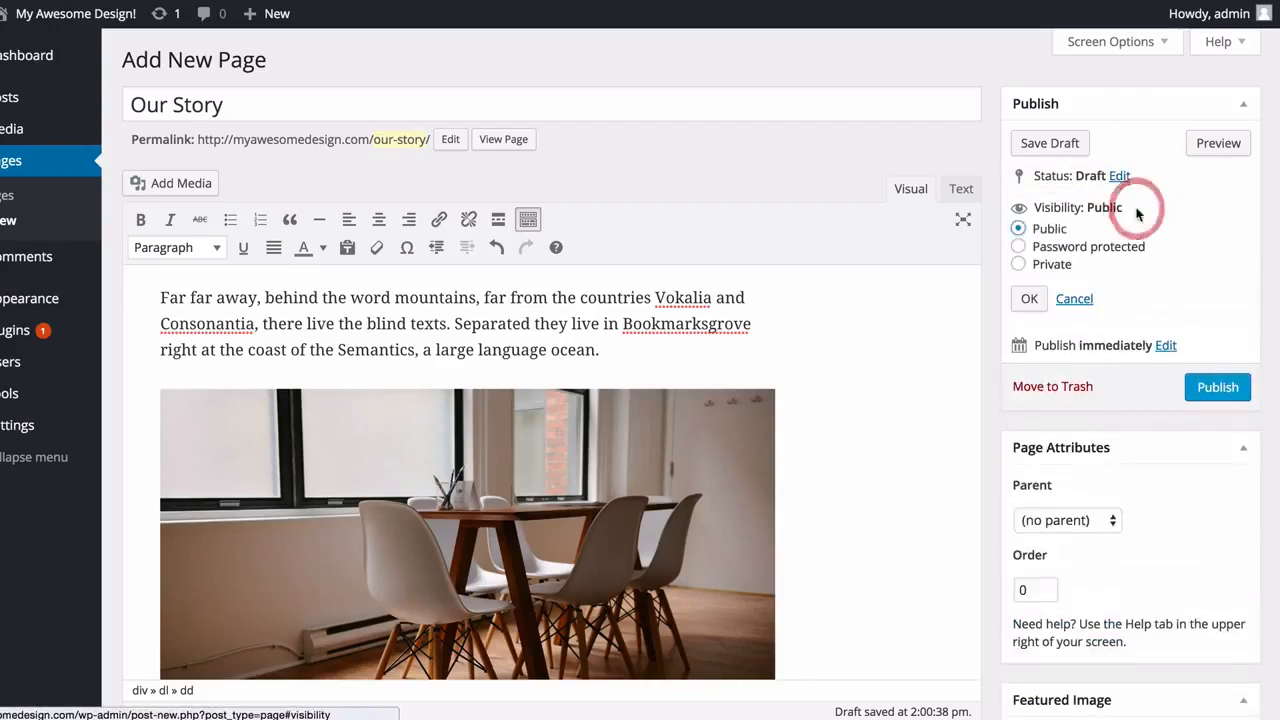
click(1045, 247)
click(1050, 309)
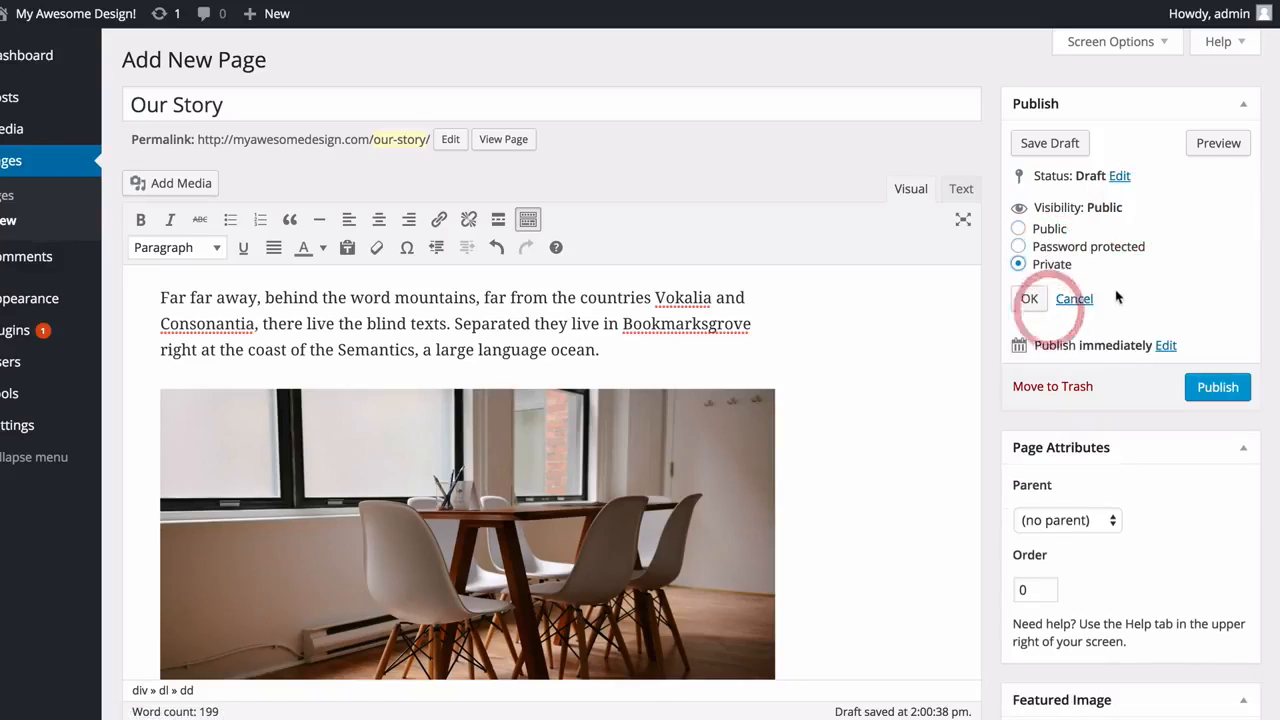
click(1062, 231)
click(1029, 298)
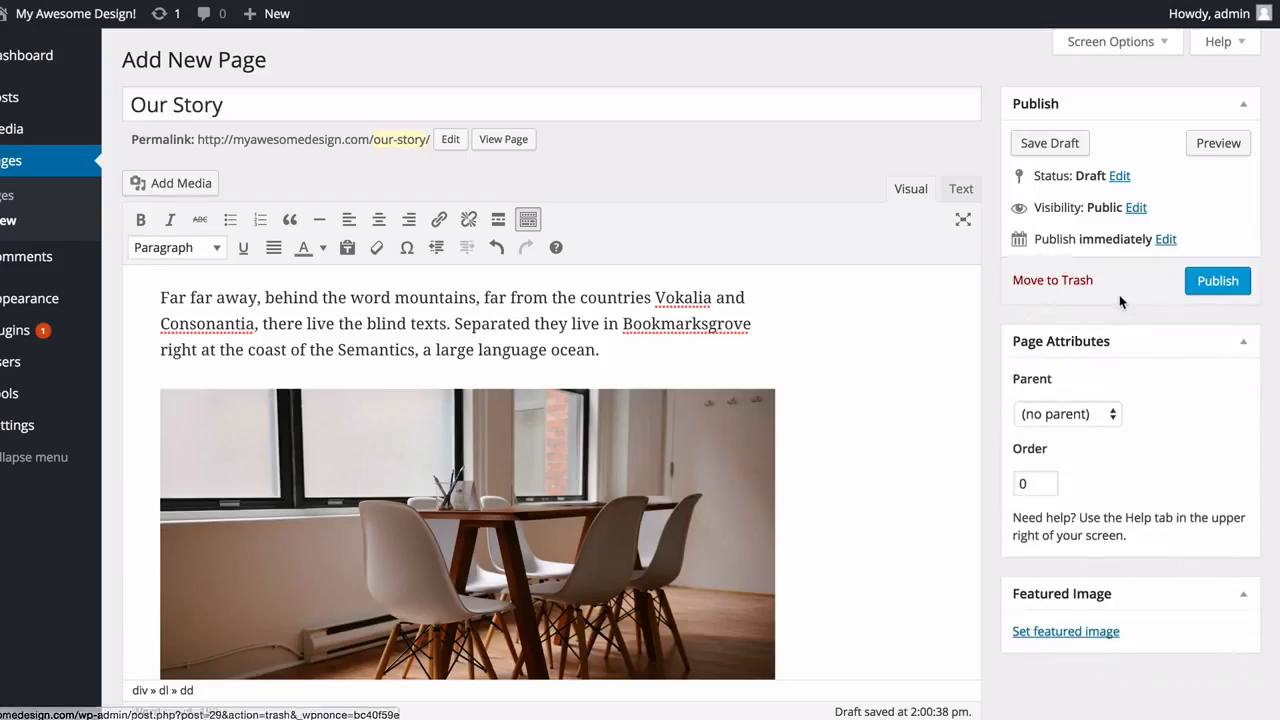
View the page's publish date and time settings and cancel out of them
click(1166, 240)
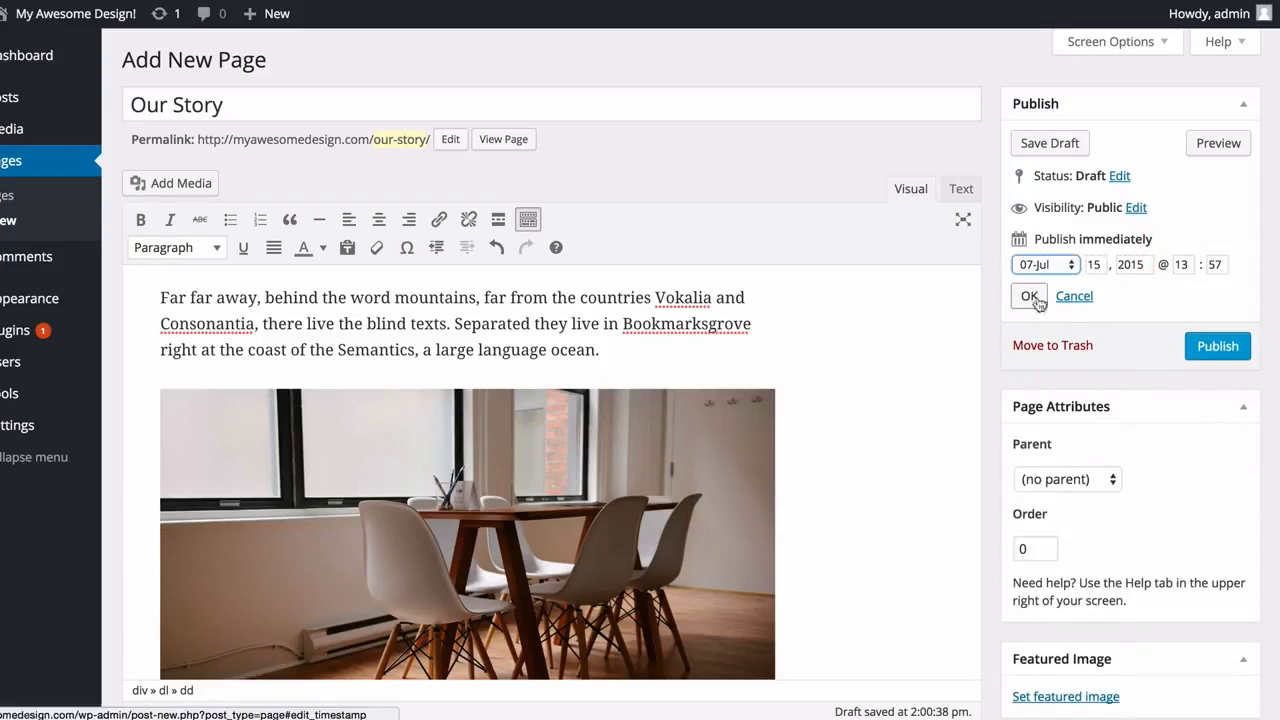
click(1074, 296)
click(1122, 296)
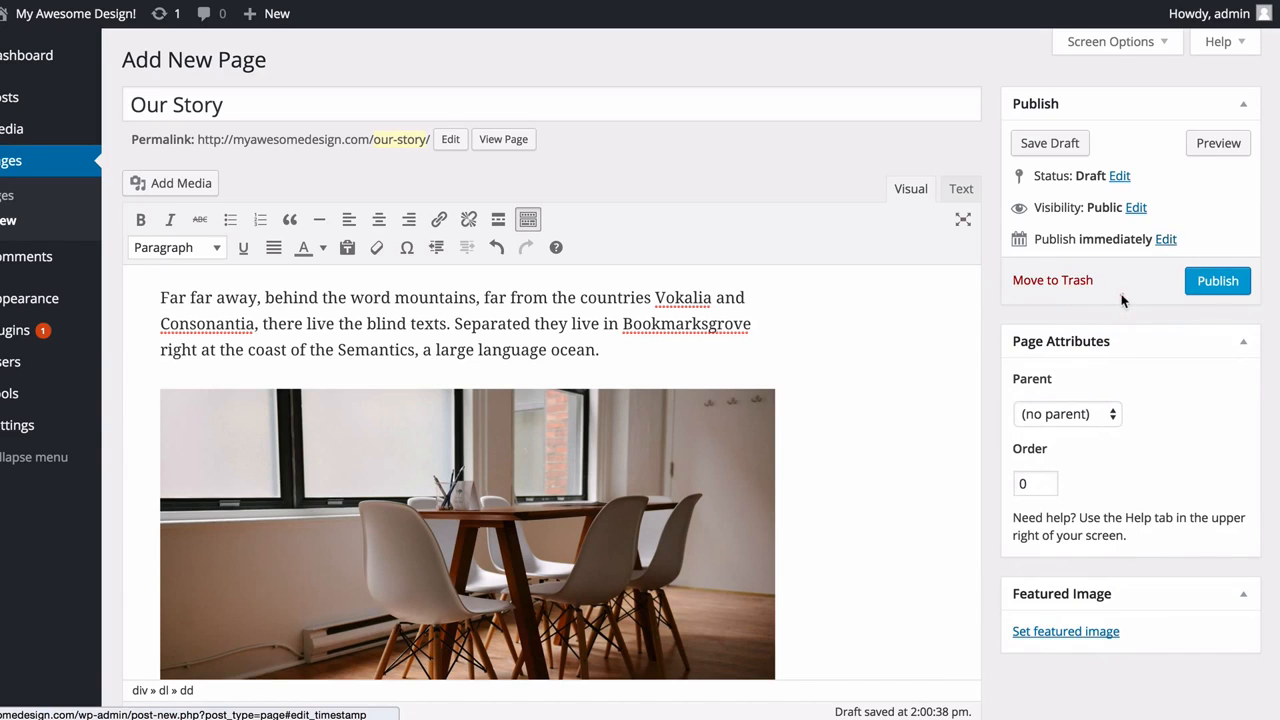
Publish the Our Story page and view it on the live site down to the comment form
click(1204, 291)
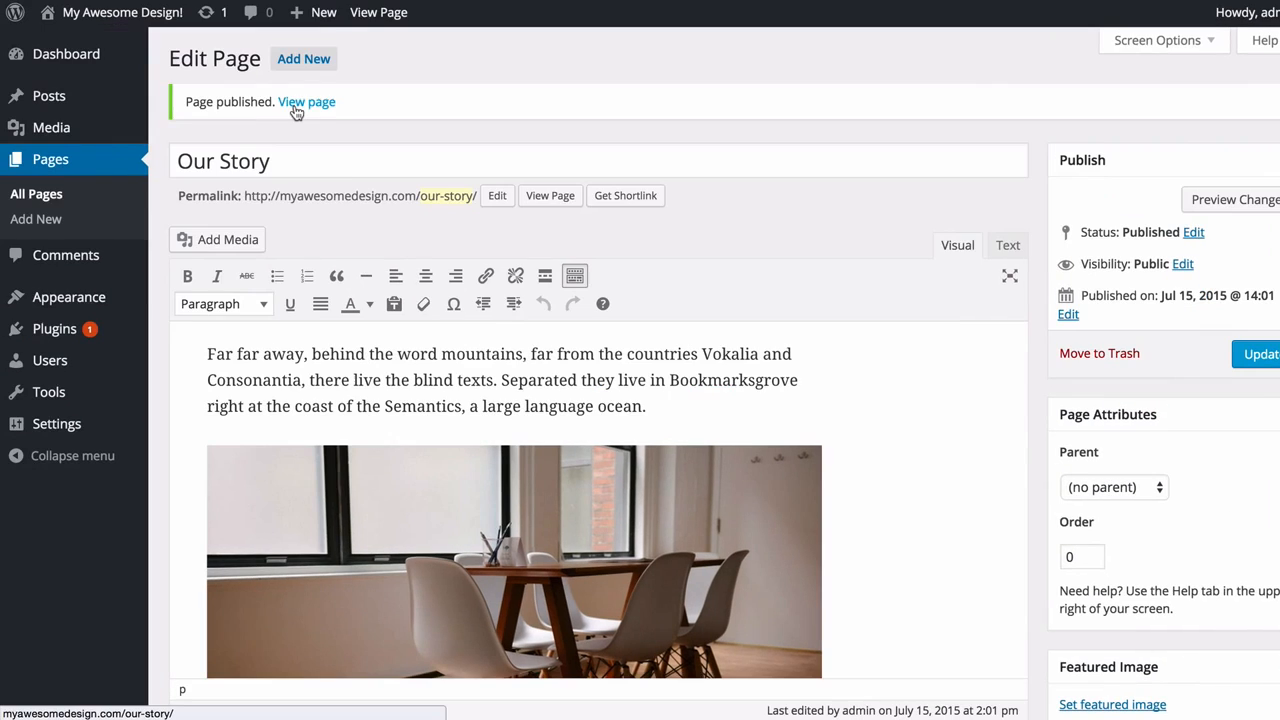
super+click(294, 107)
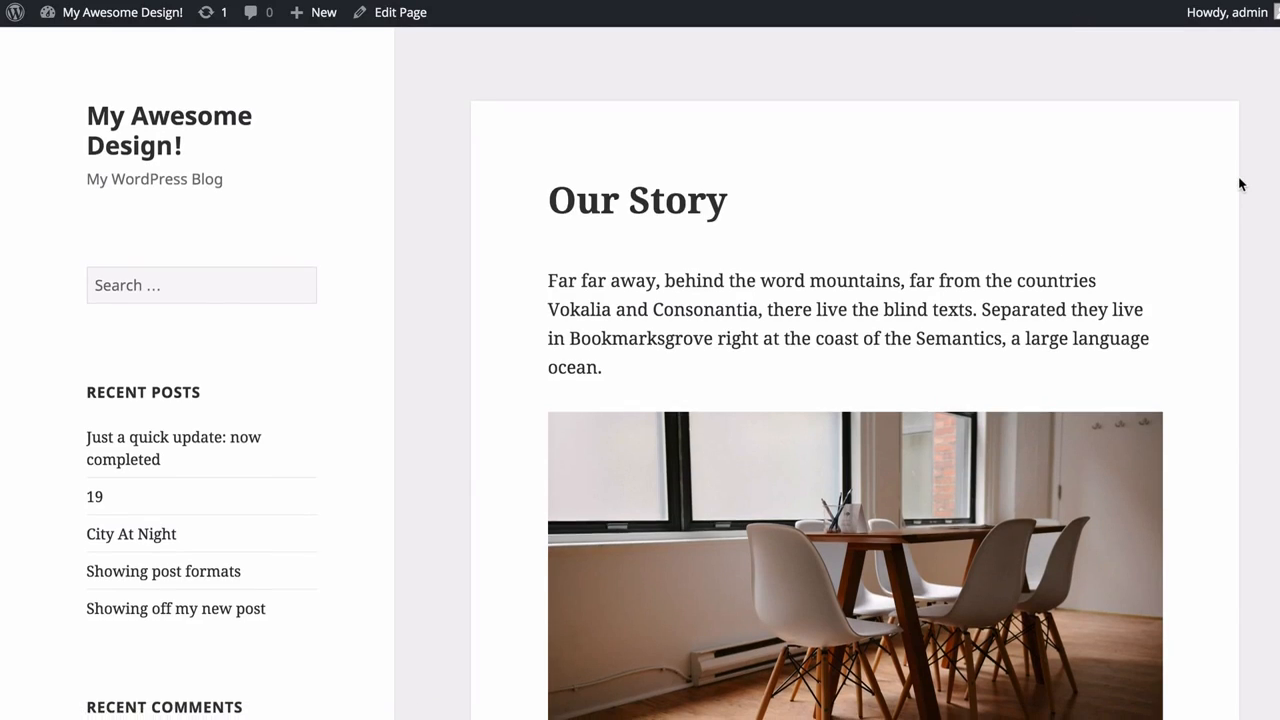
scroll(1240, 184, down, 5)
scroll(1240, 181, down, 10)
scroll(1240, 181, down, 3)
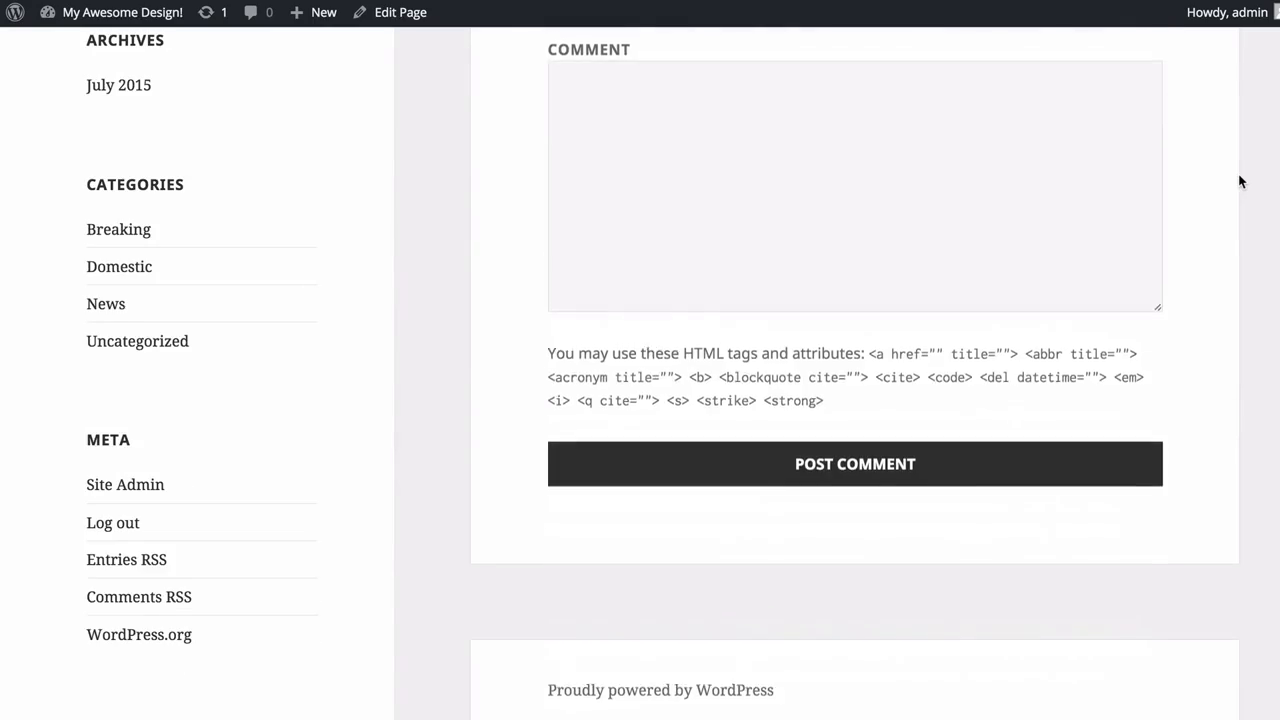
scroll(1238, 182, up, 15)
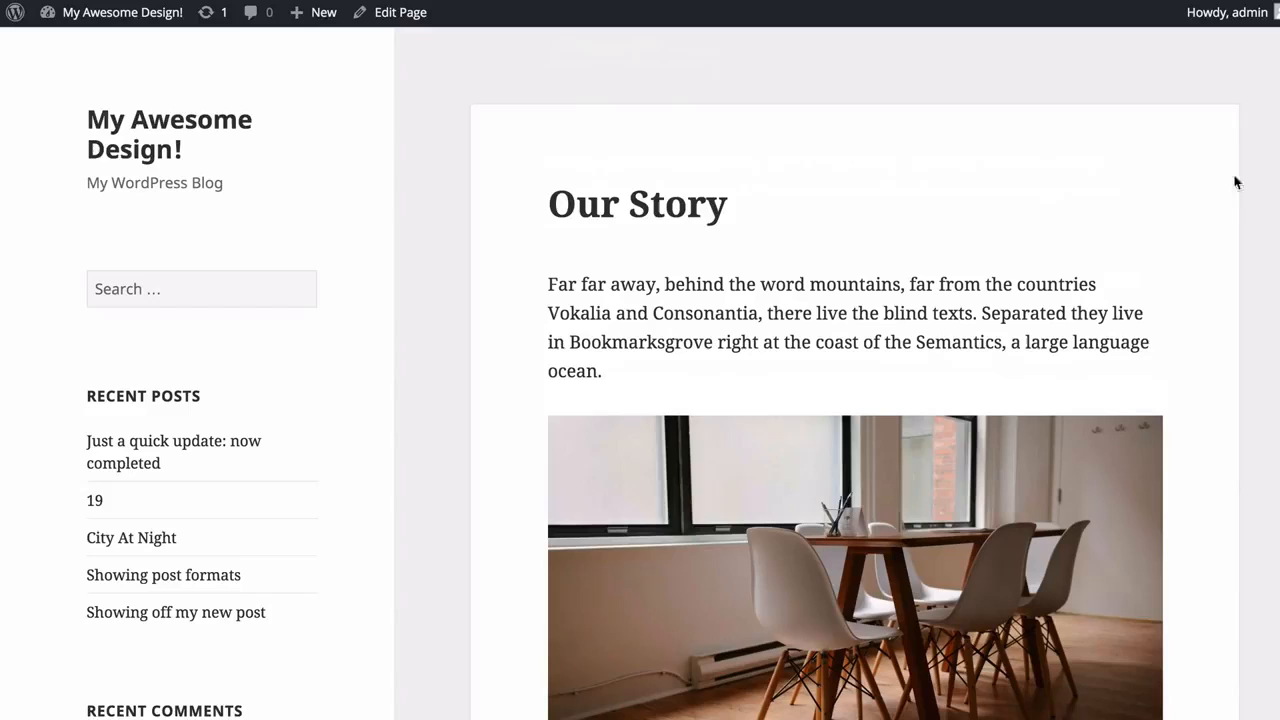
Check the site's home page for the posts shown there and return to the published Our Story page
click(208, 119)
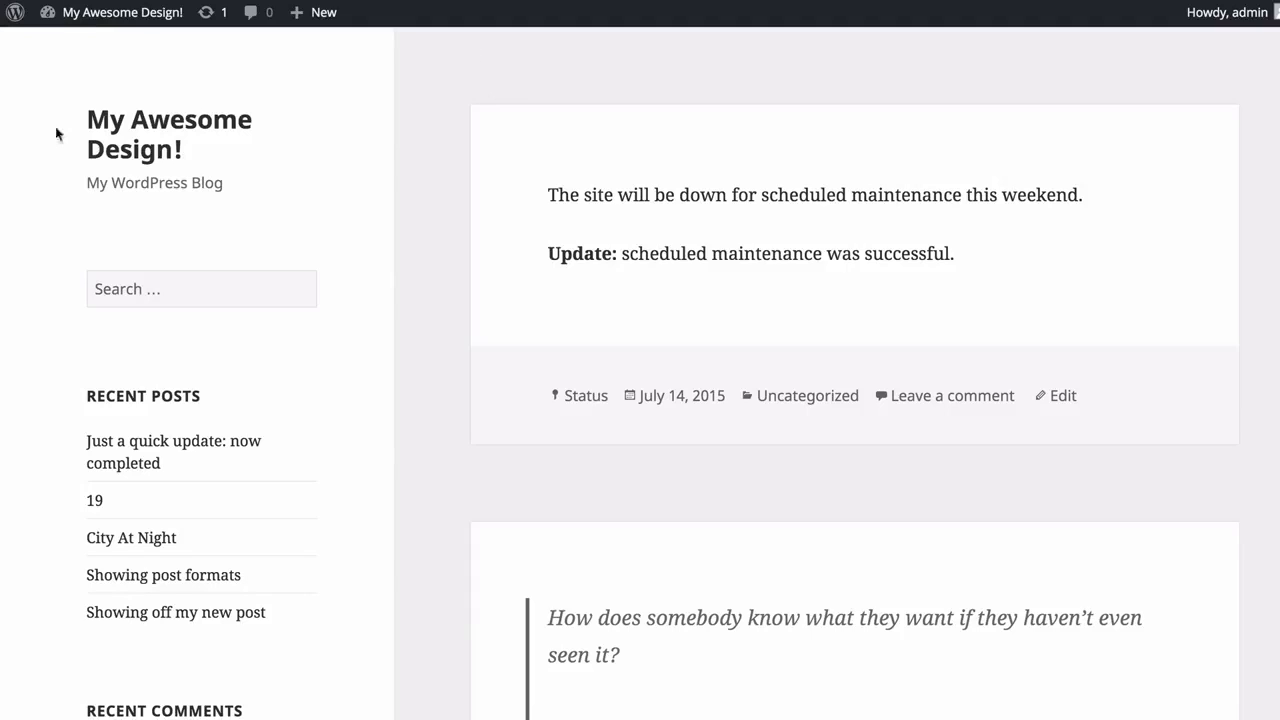
scroll(60, 277, down, 2)
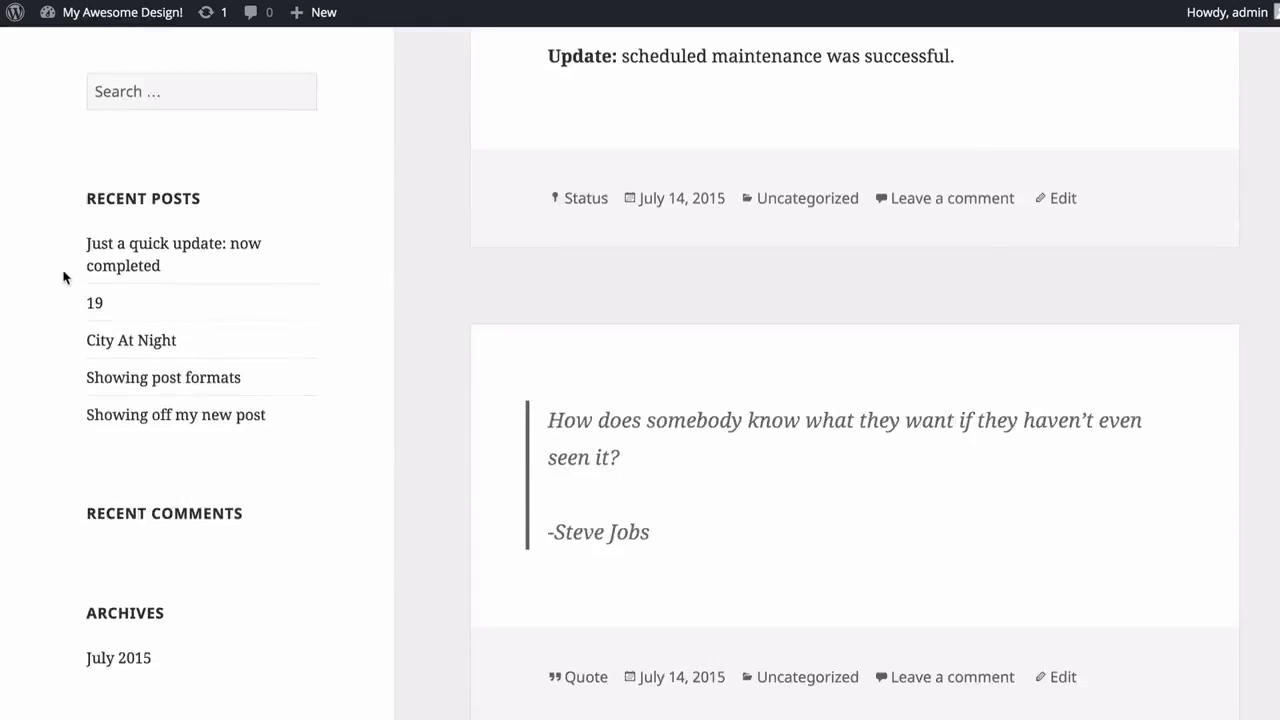
scroll(70, 265, up, 2)
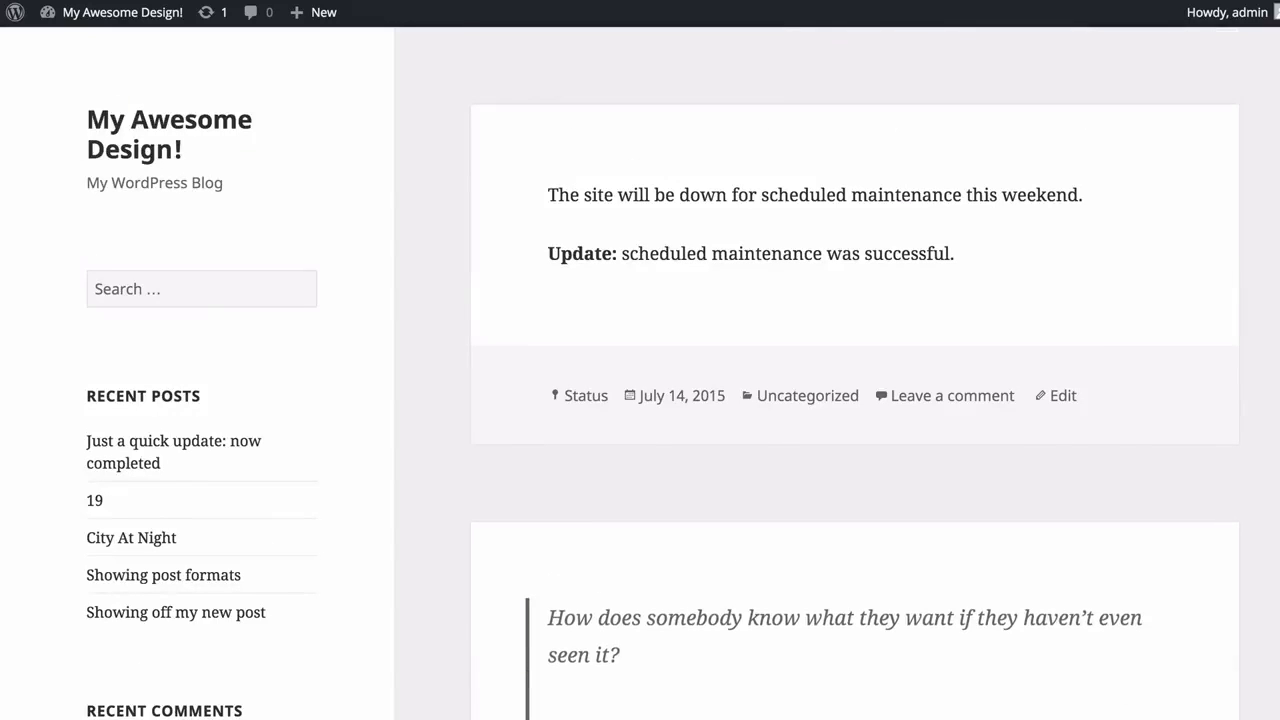
click(44, 0)
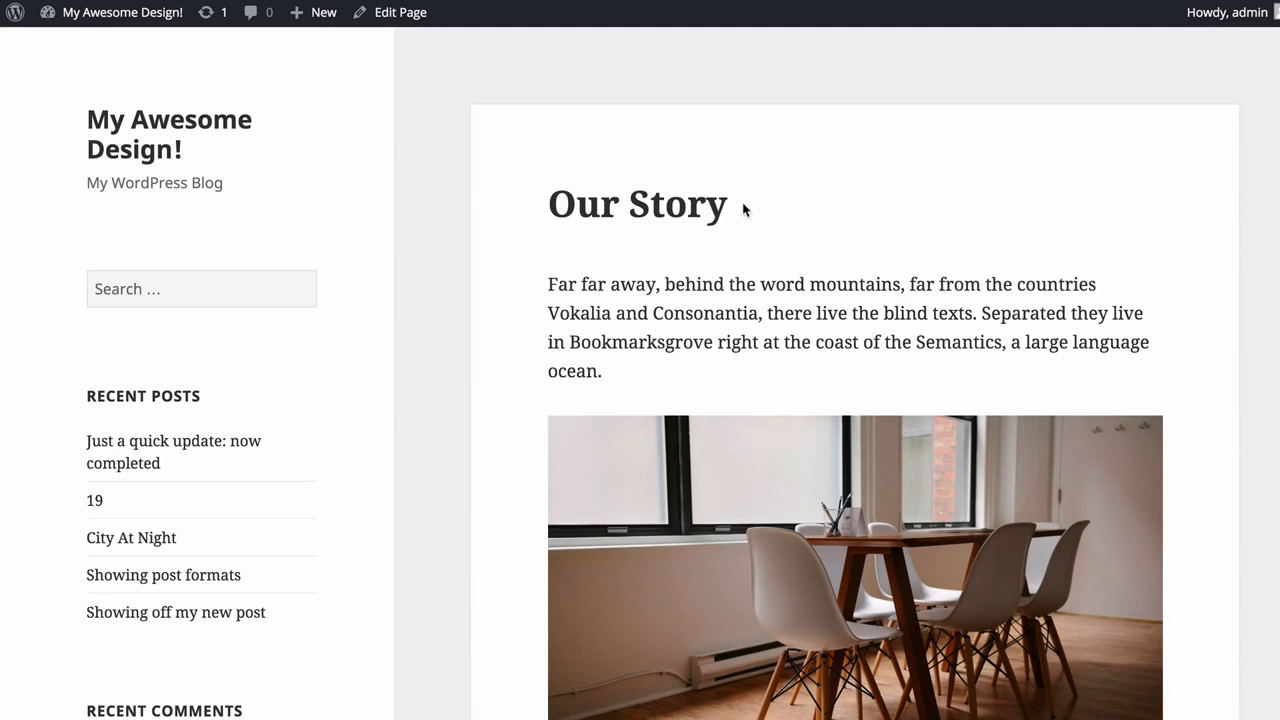
scroll(477, 226, down, 5)
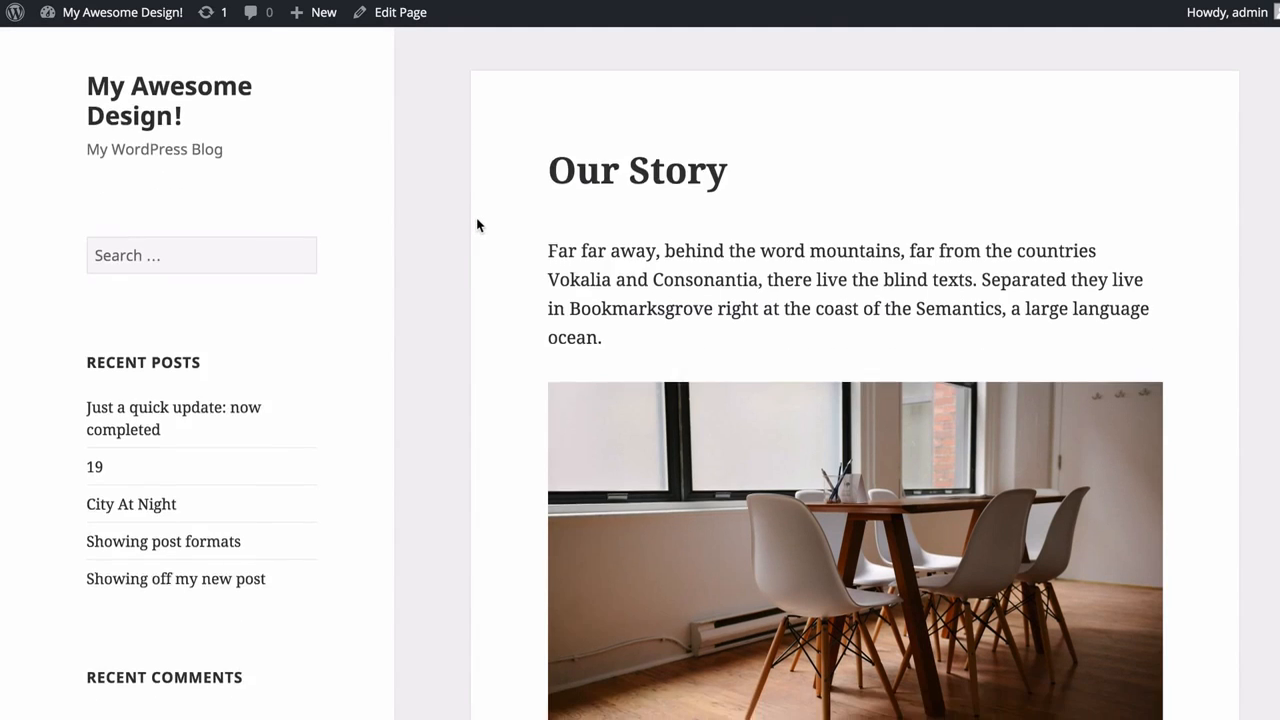
scroll(422, 134, up, 5)
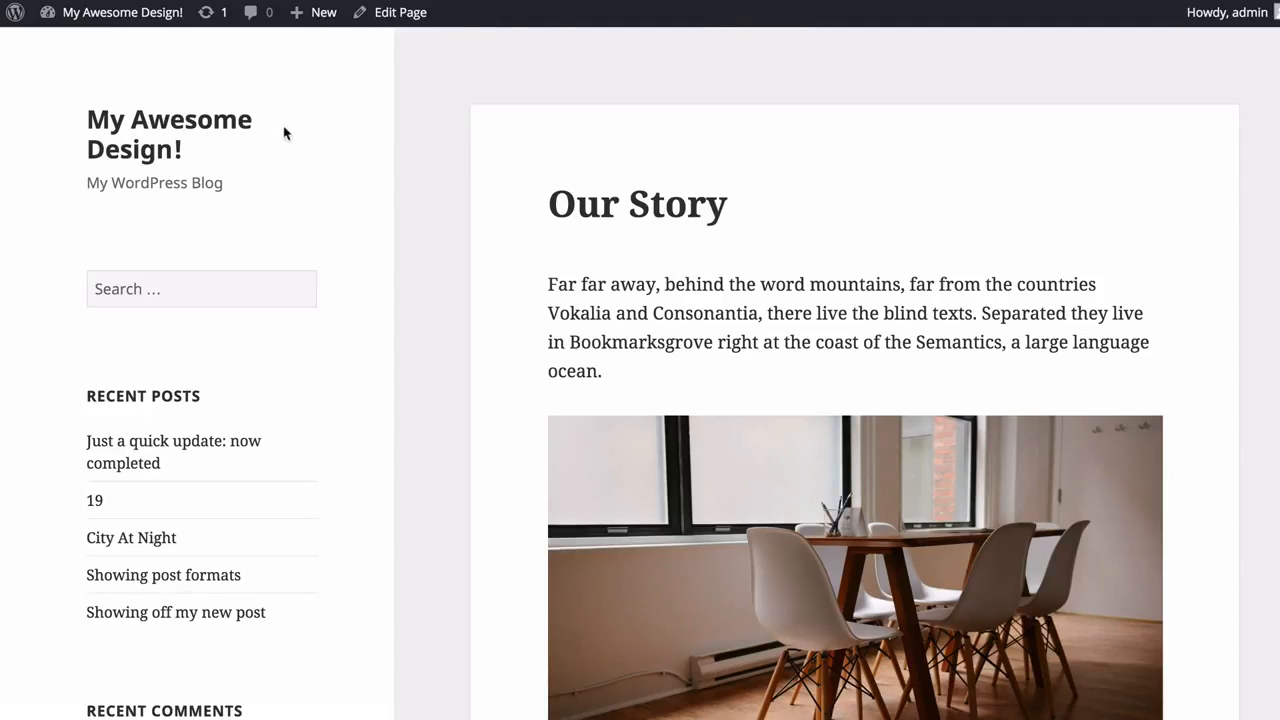
Open the Our Story page for editing and make "Even the all-powerful Pointing" bold in the third text paragraph
click(393, 22)
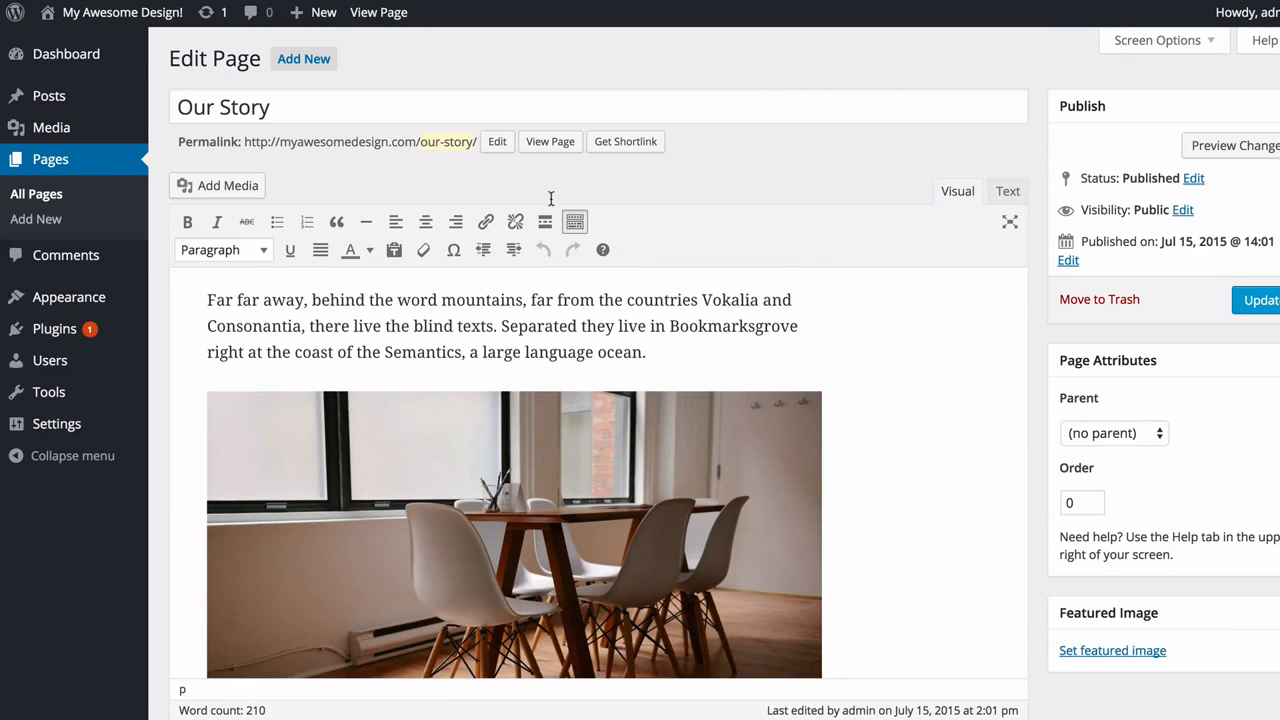
scroll(888, 290, down, 10)
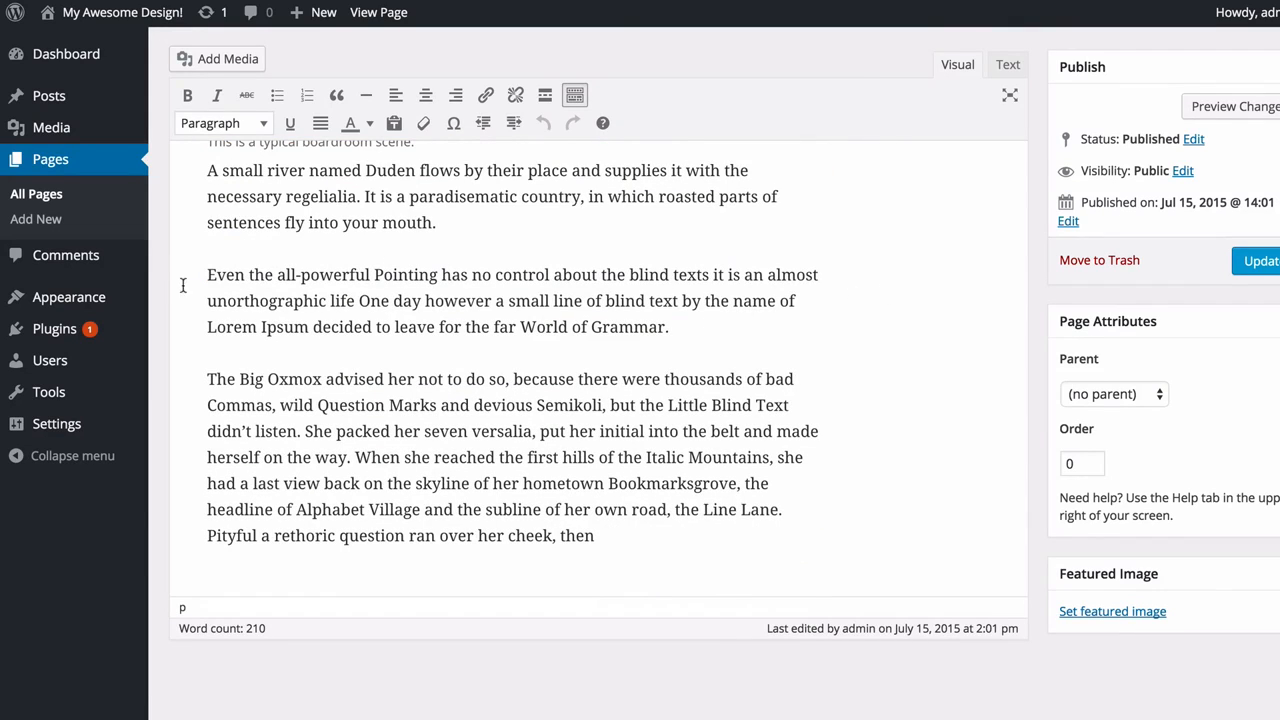
drag(197, 279, 435, 280)
key(ctrl+b)
click(541, 282)
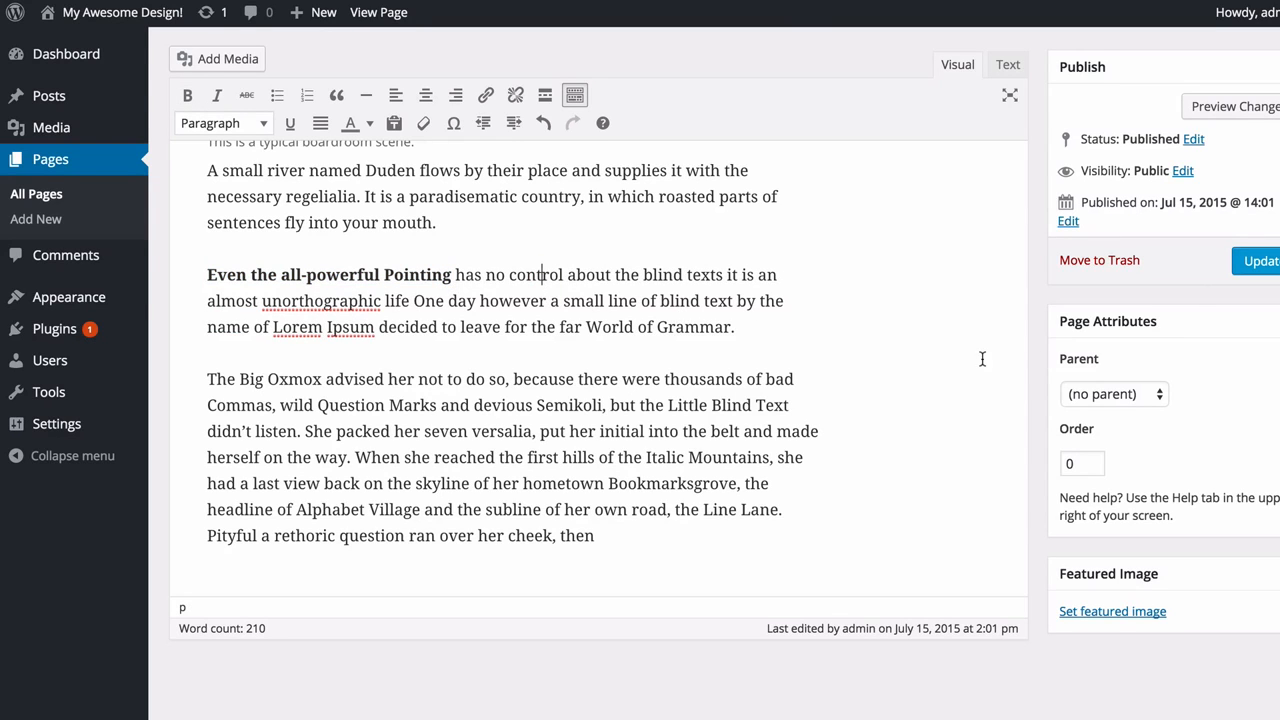
Examine the parent page choices in the Our Story page's attributes, keeping (no parent) selected
scroll(981, 358, up, 4)
scroll(981, 358, up, 6)
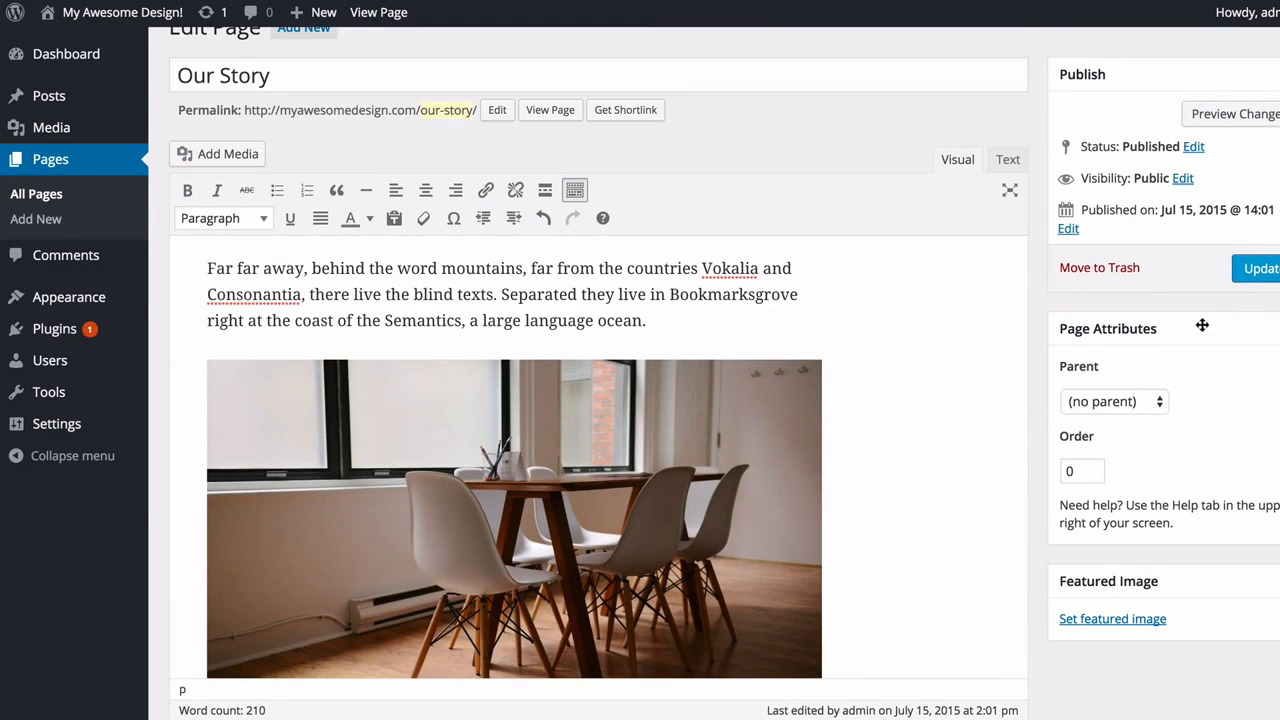
scroll(1105, 392, down, 1)
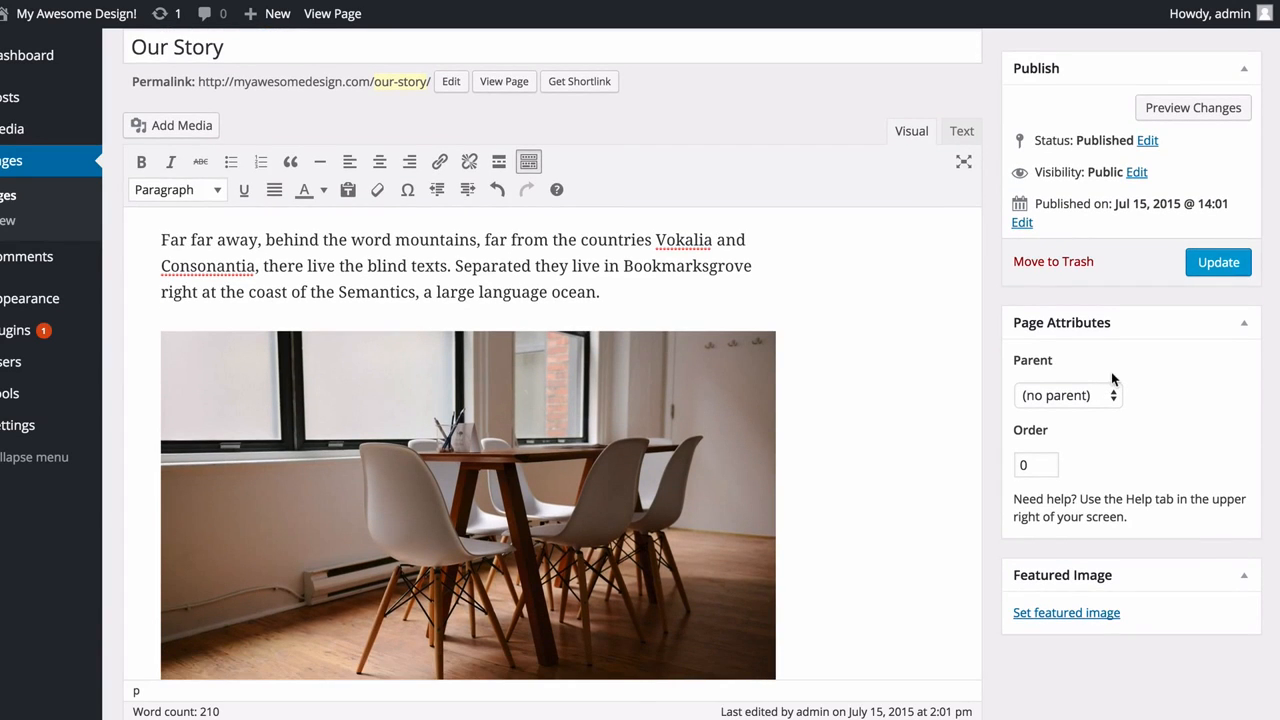
click(1105, 395)
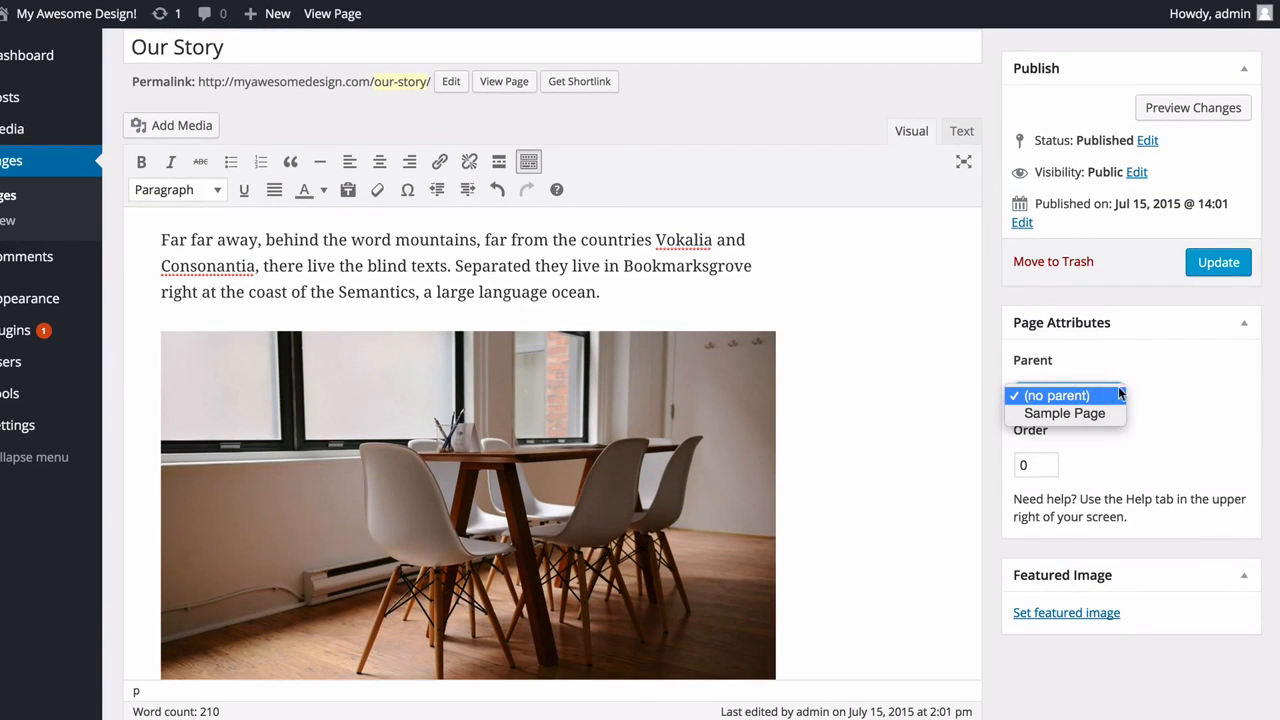
click(1153, 385)
click(1095, 392)
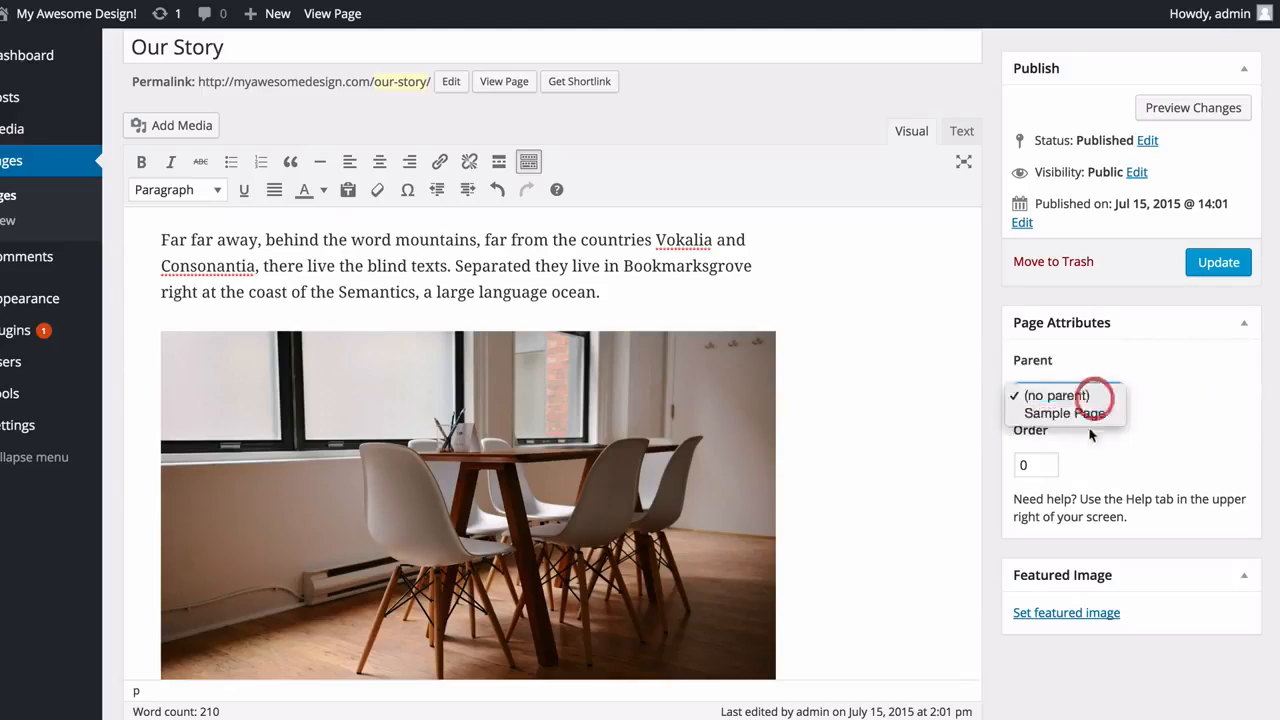
click(1172, 395)
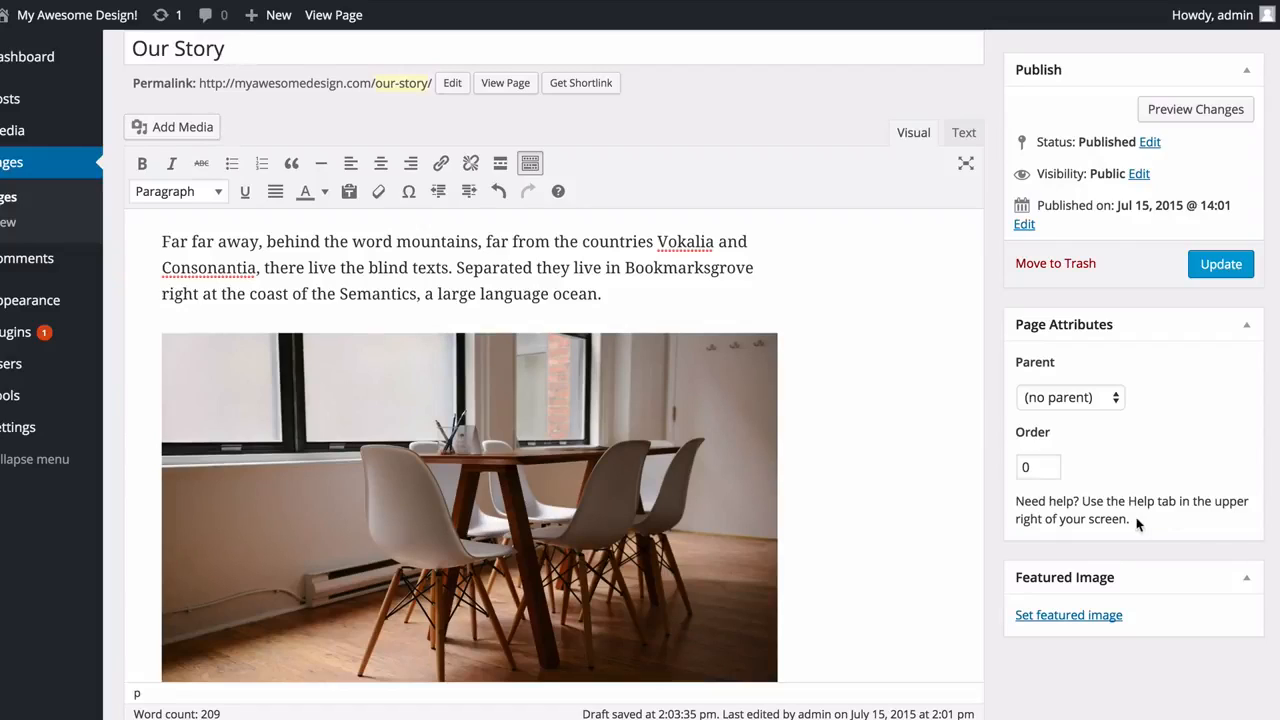
click(1116, 405)
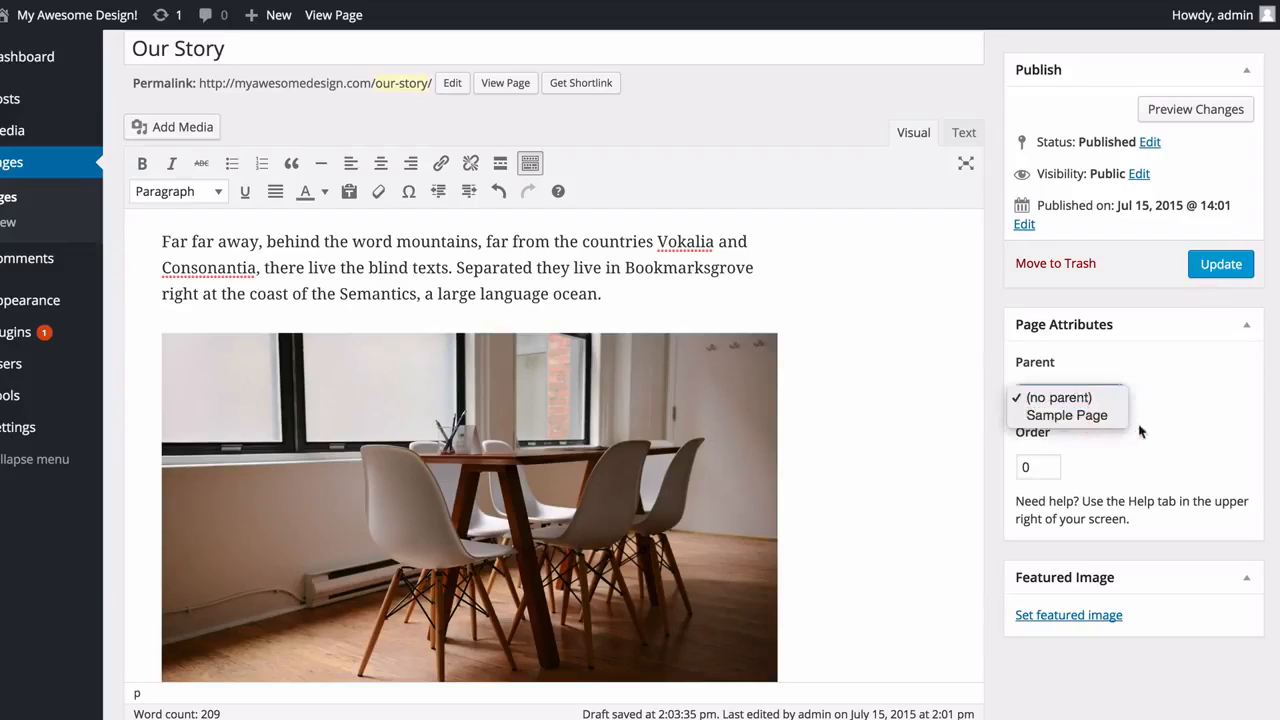
click(1140, 424)
click(1144, 472)
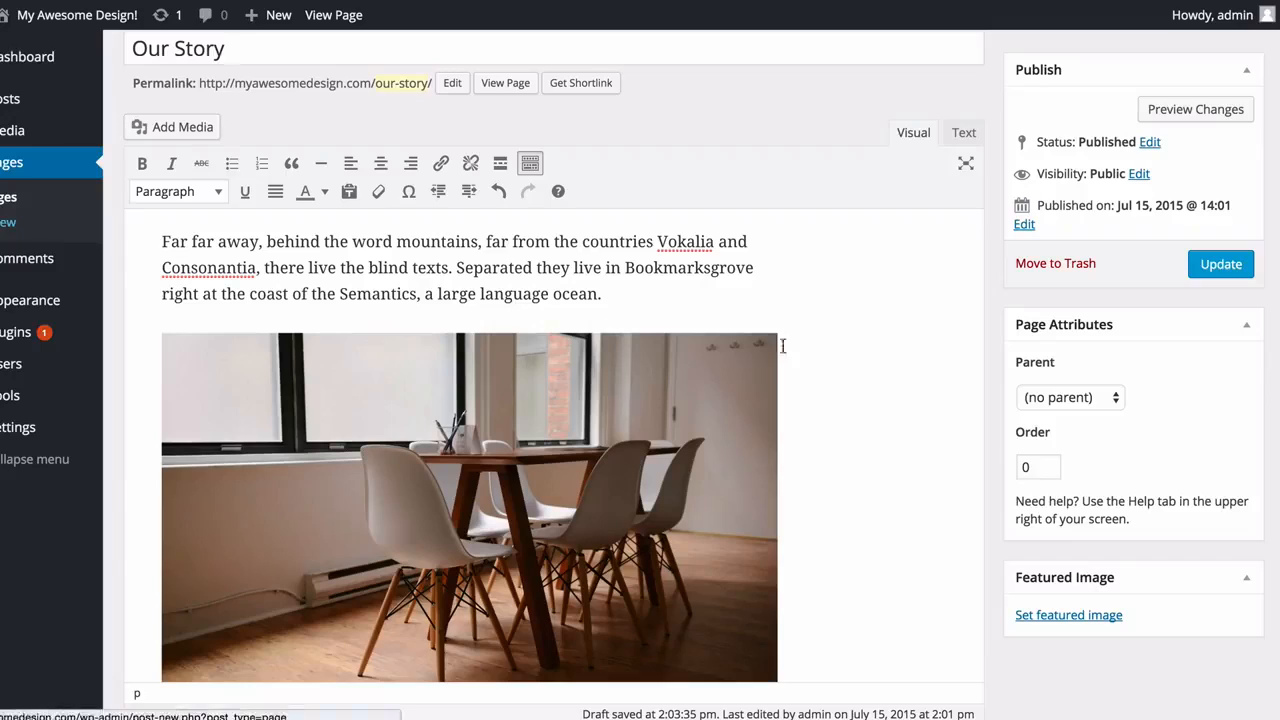
click(1100, 399)
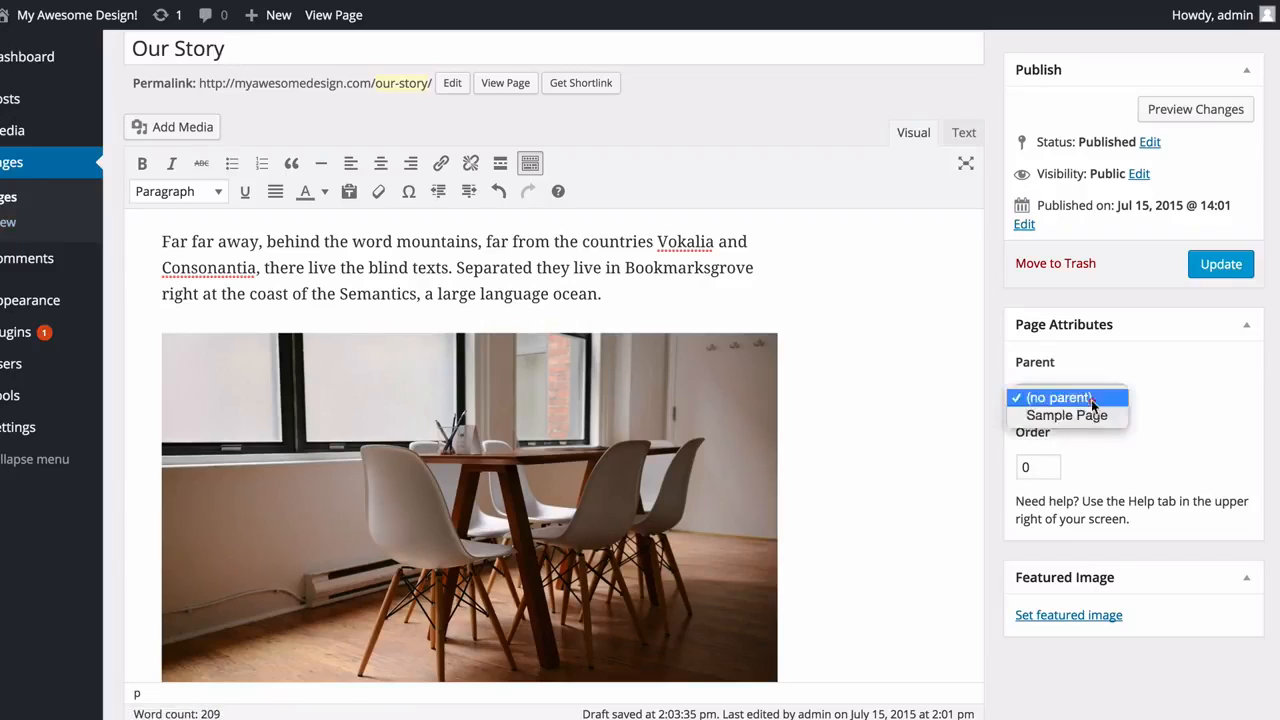
click(1153, 452)
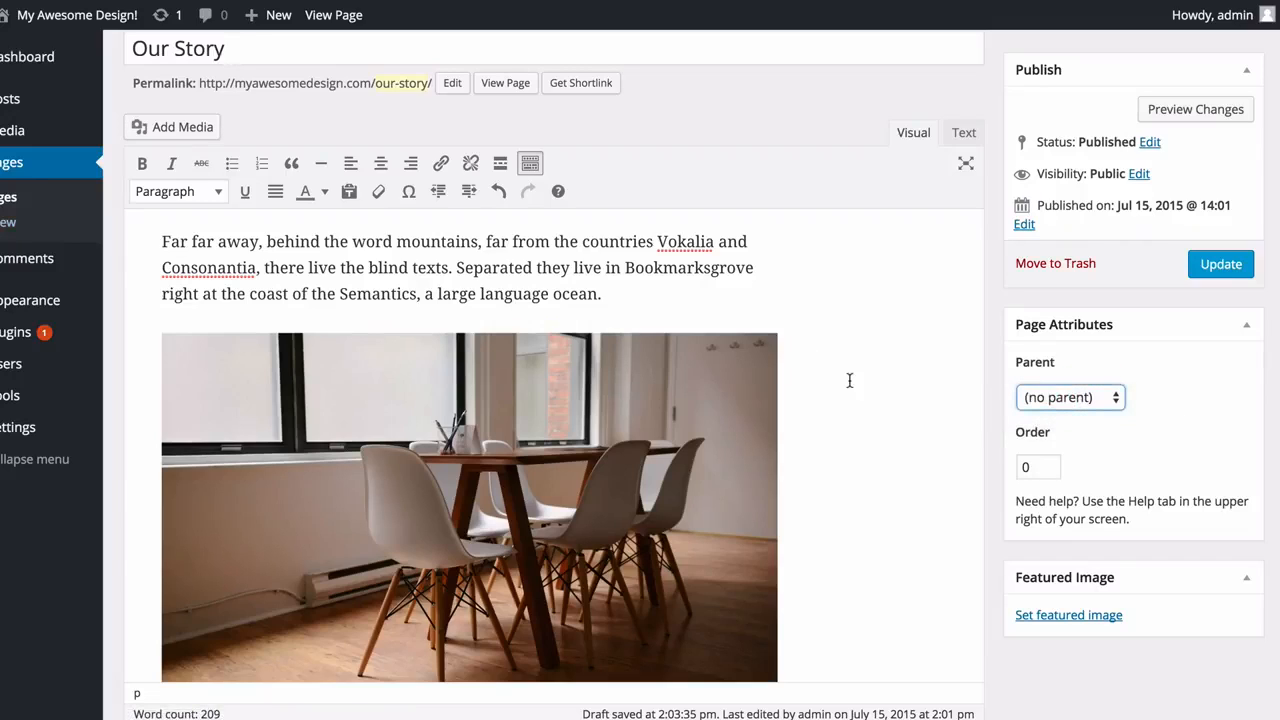
click(1003, 336)
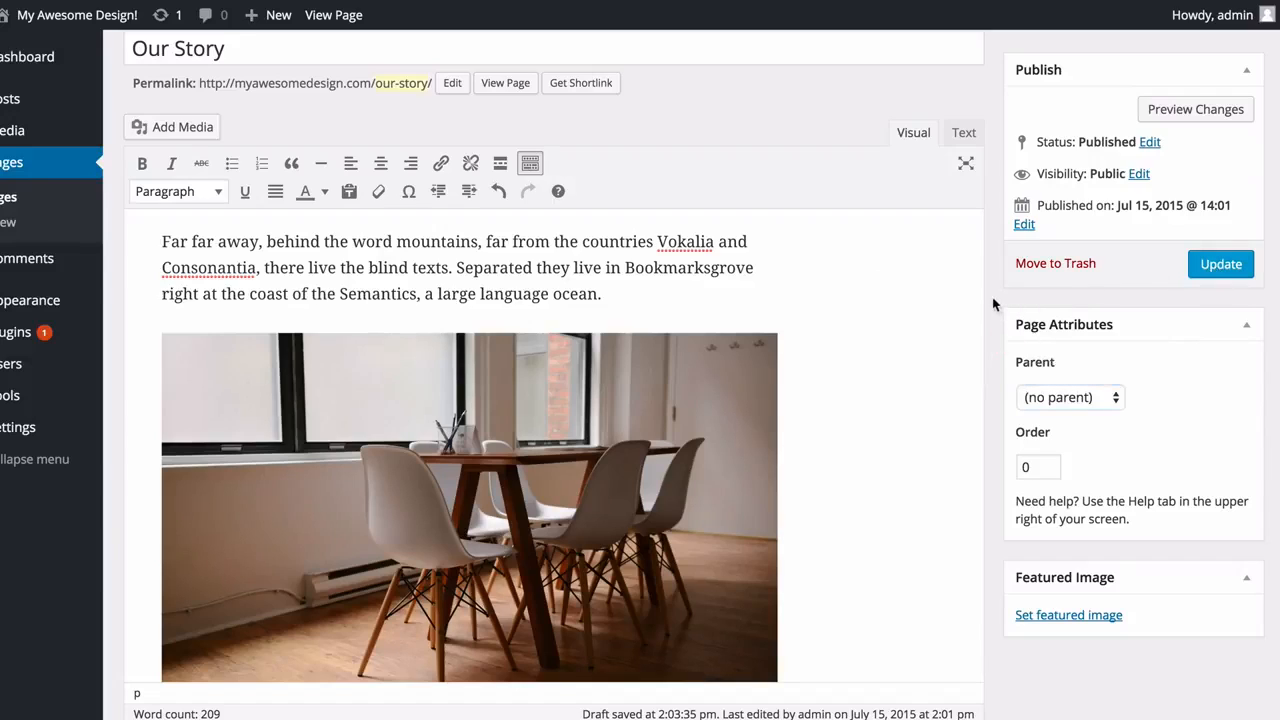
Update the Our Story page, reopen it for editing from the list of all pages, and return to that list
scroll(996, 452, up, 1)
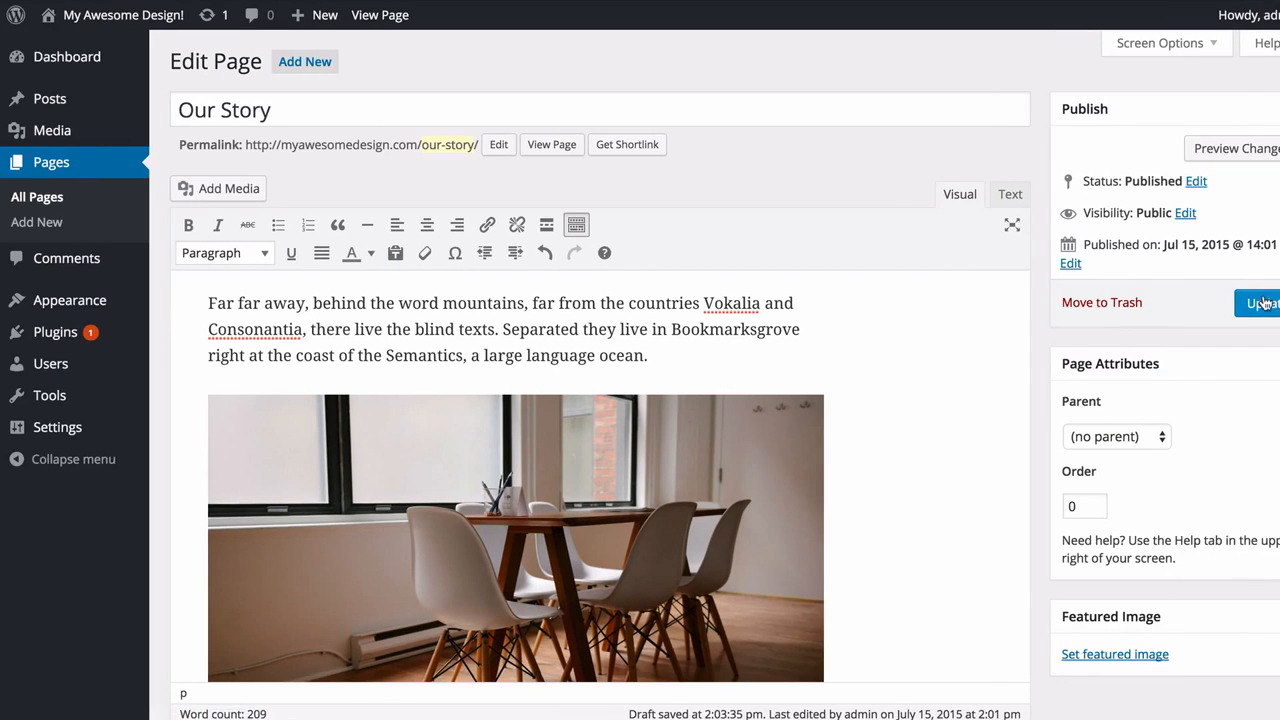
click(1213, 310)
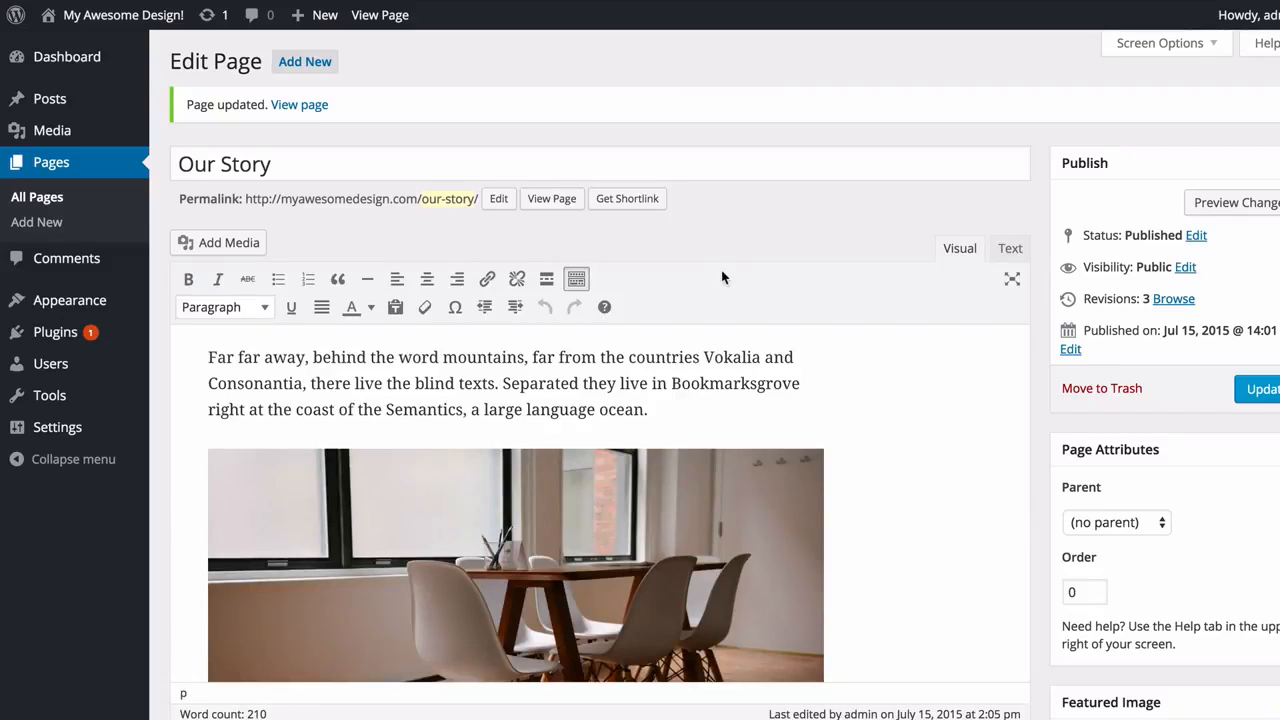
click(134, 190)
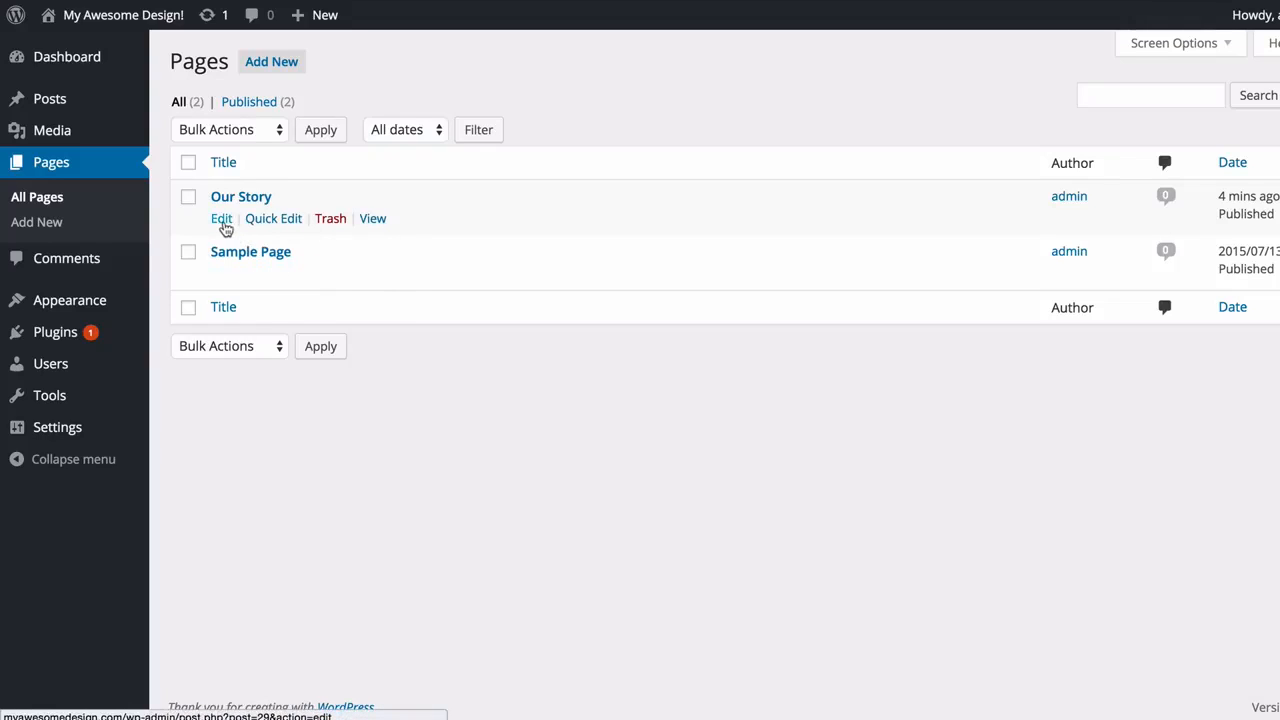
click(223, 220)
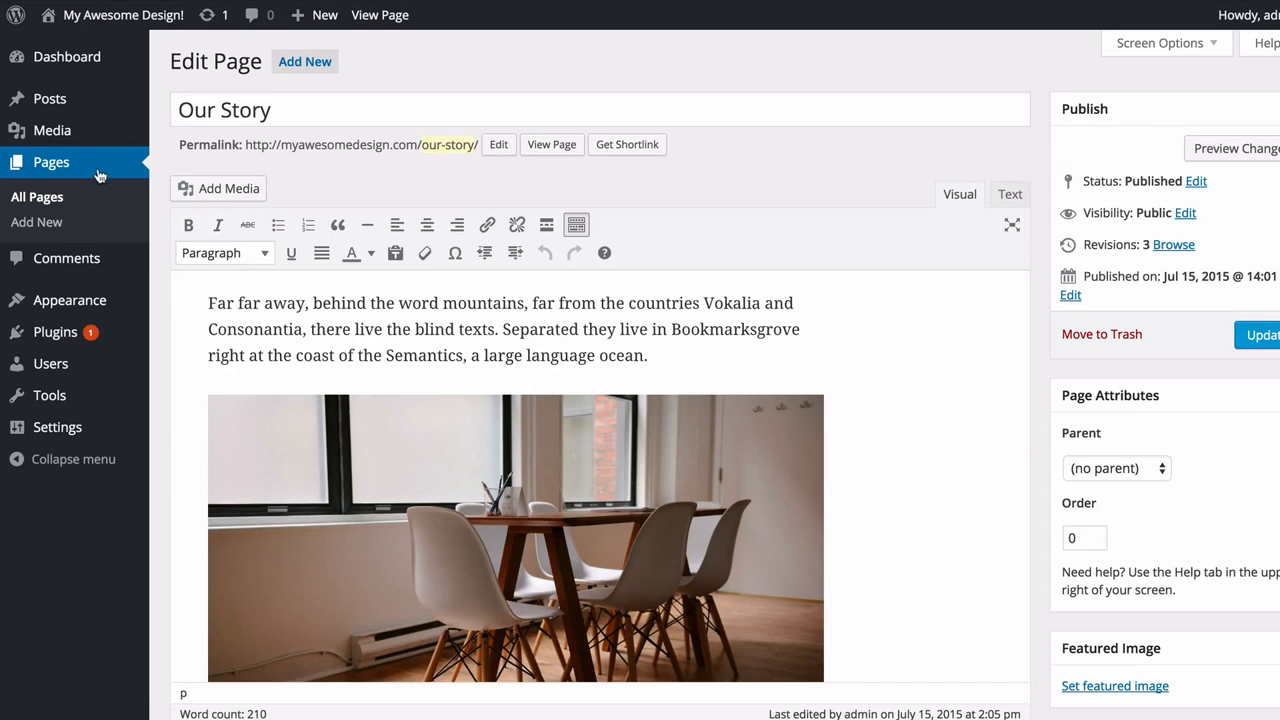
click(96, 163)
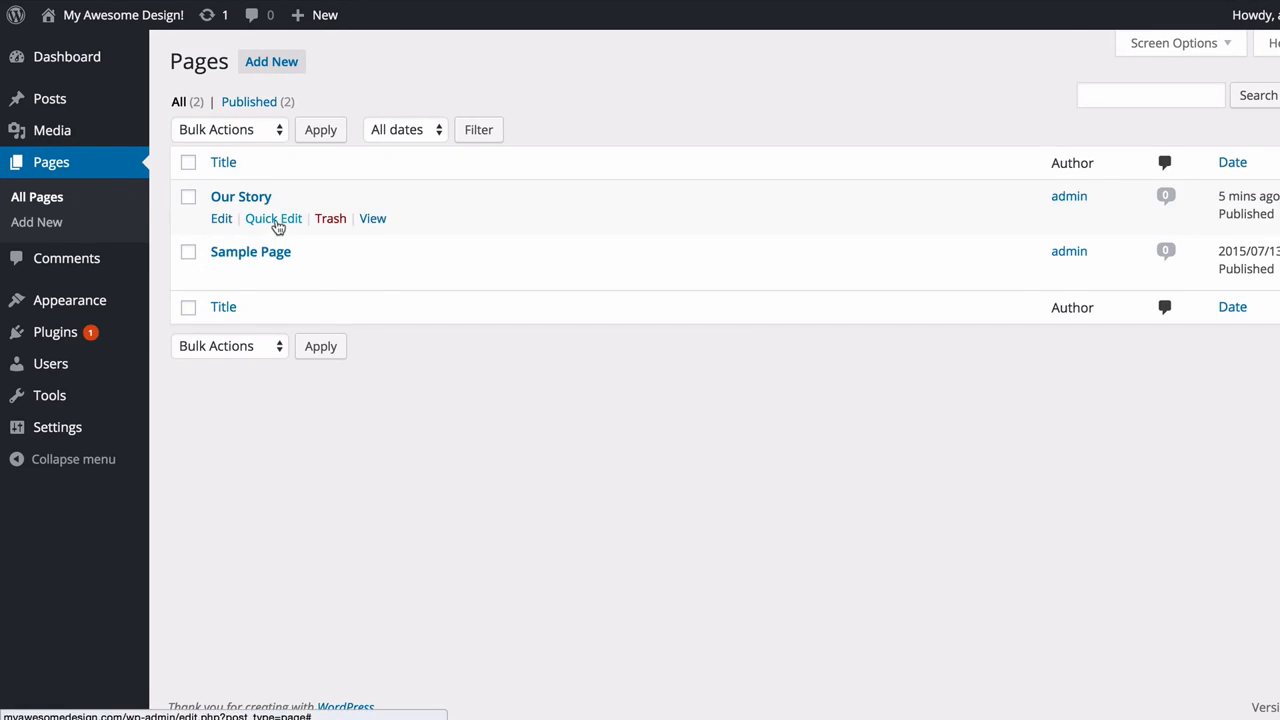
Quick edit the Our Story page, toggle Allow Comments off and back on, and update the page
click(277, 219)
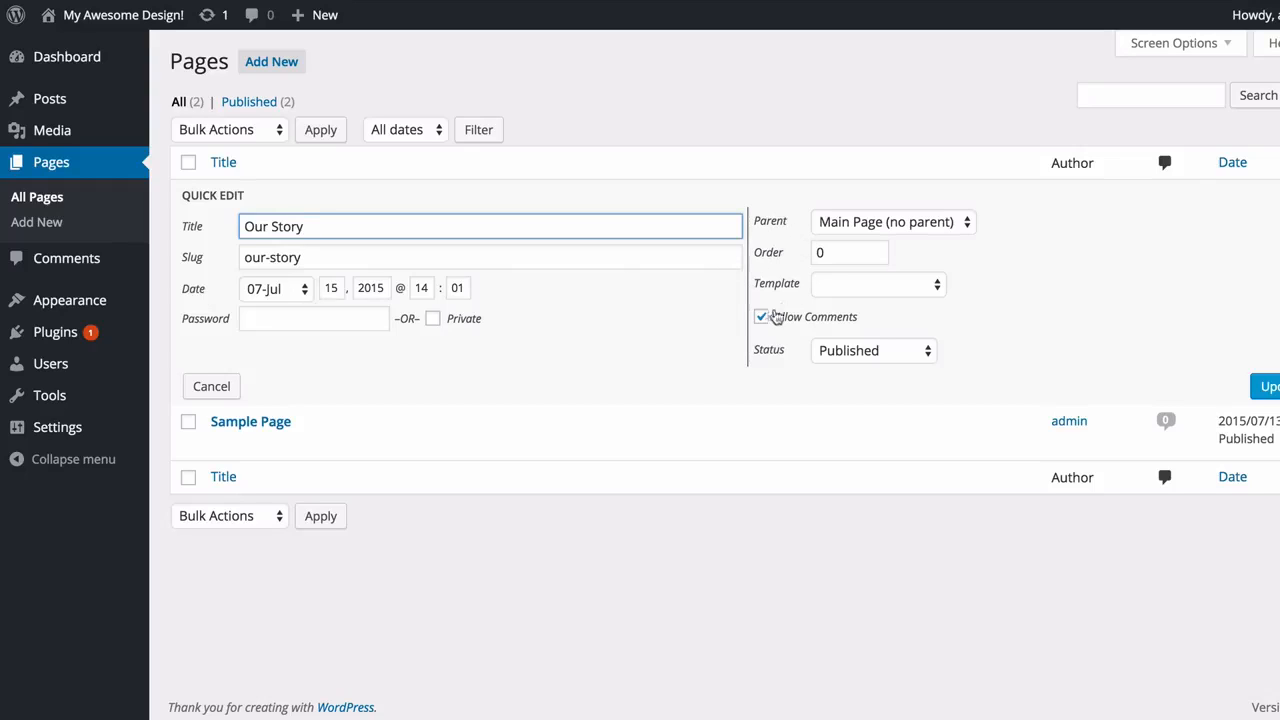
click(775, 316)
click(804, 318)
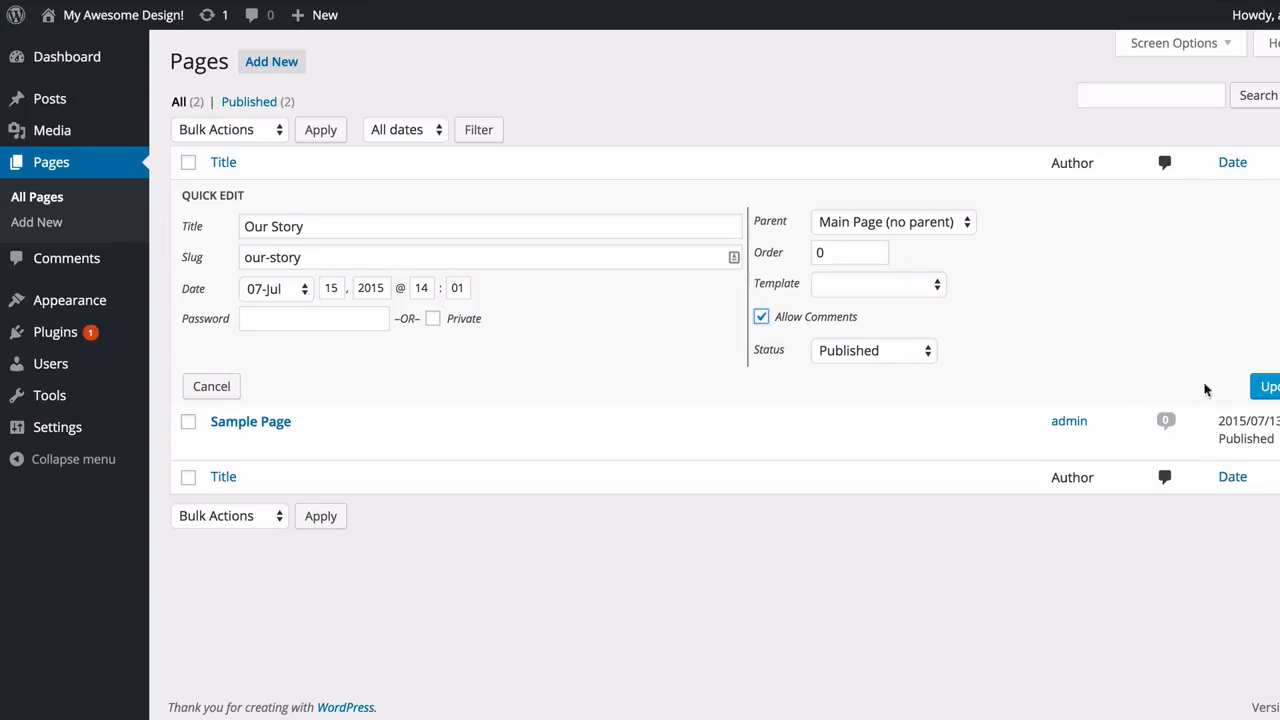
click(1265, 386)
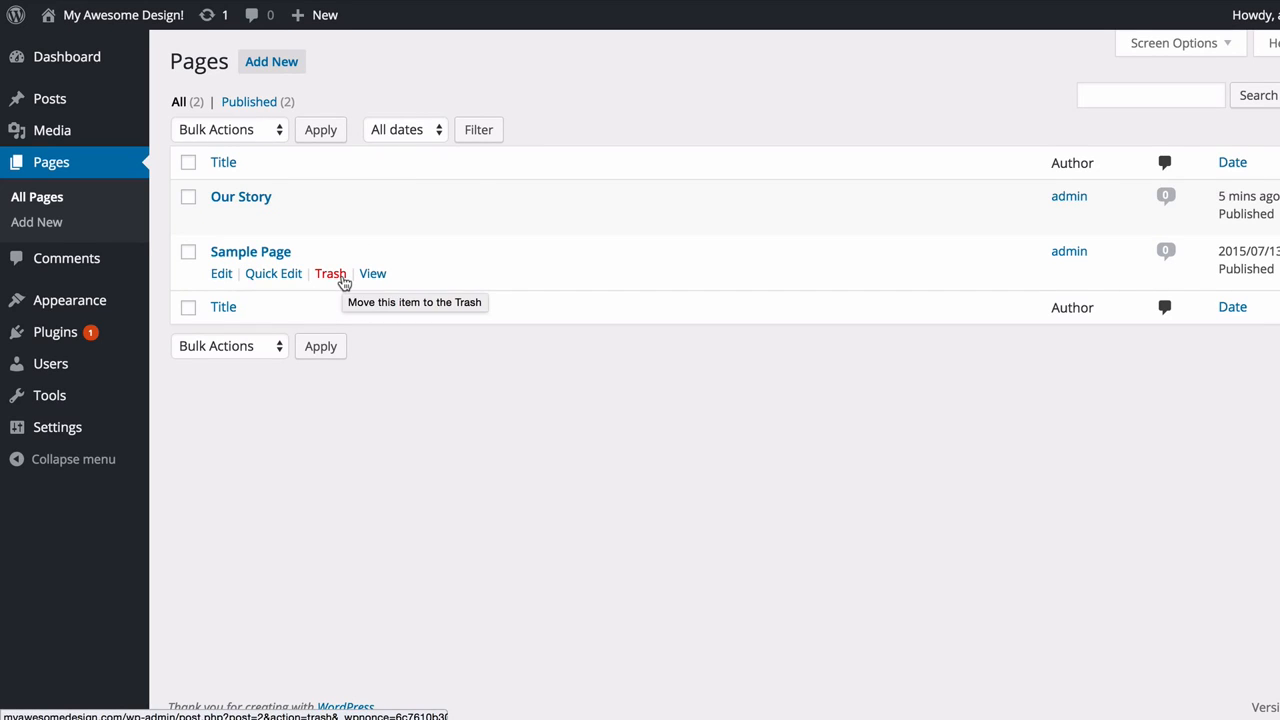
Move Sample Page to the Trash
click(331, 274)
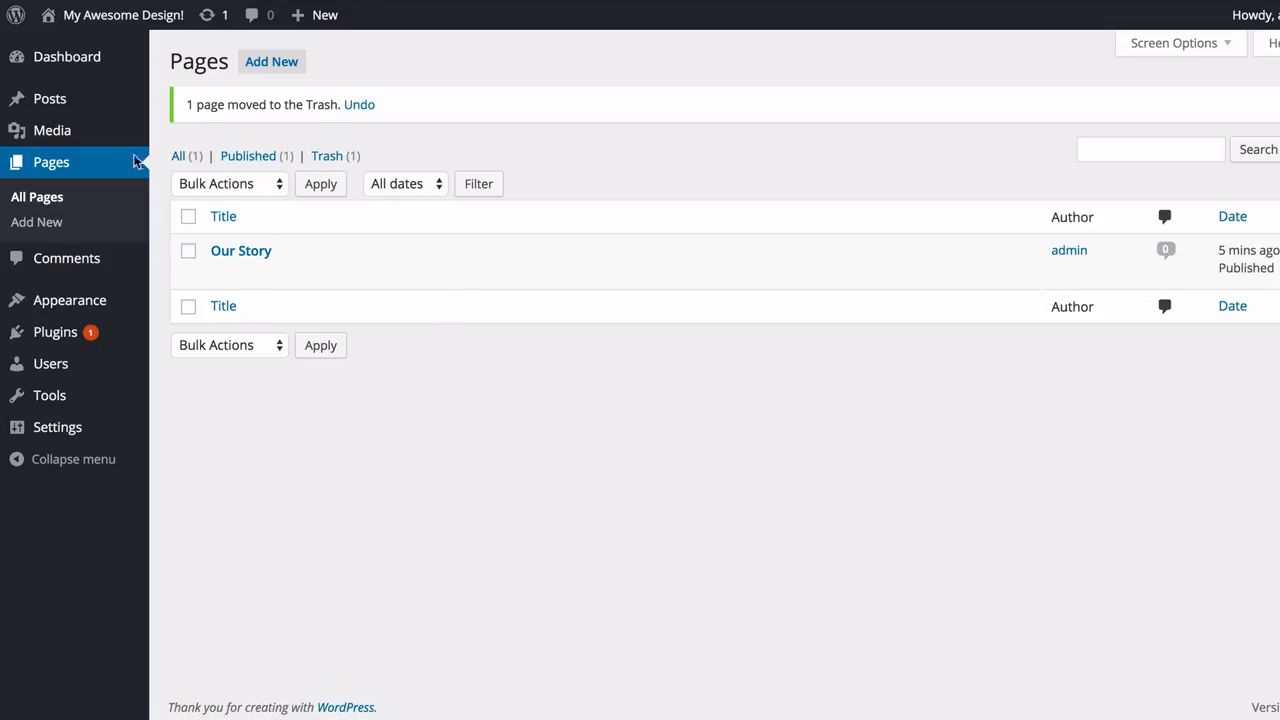
Start a new page and check its parent page choices, keeping (no parent) selected
mouse_move(65, 72)
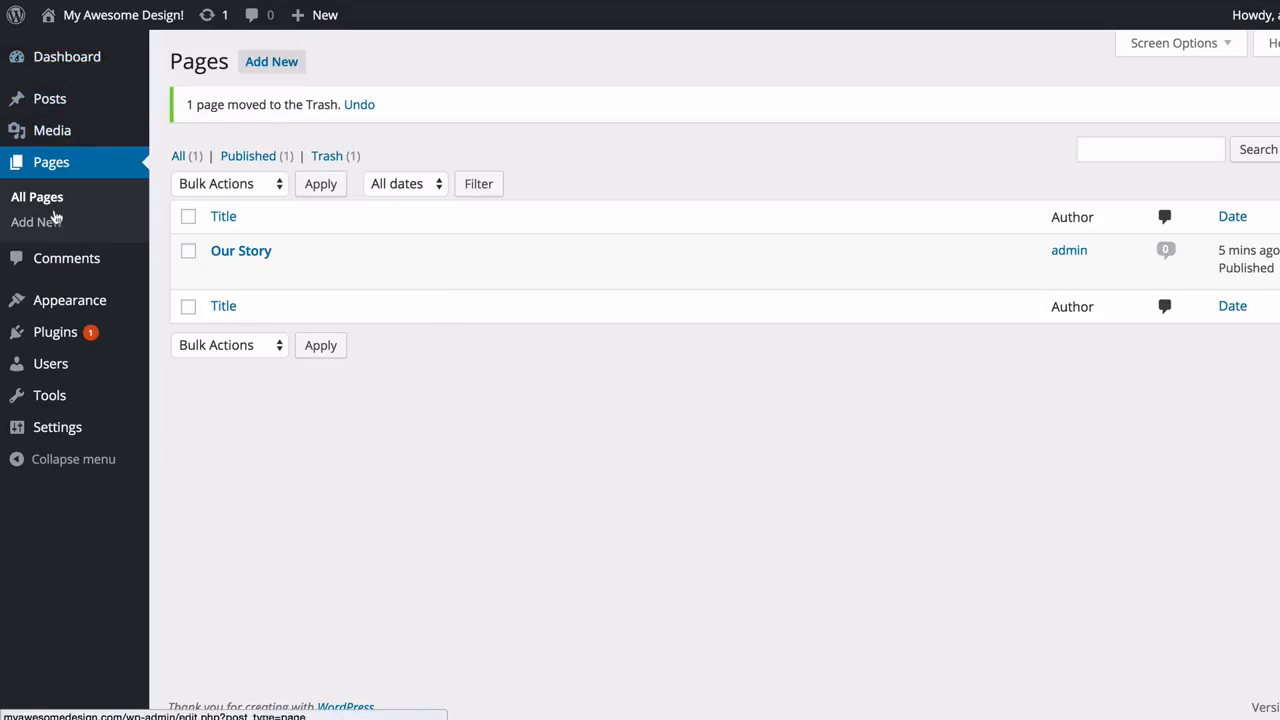
click(37, 222)
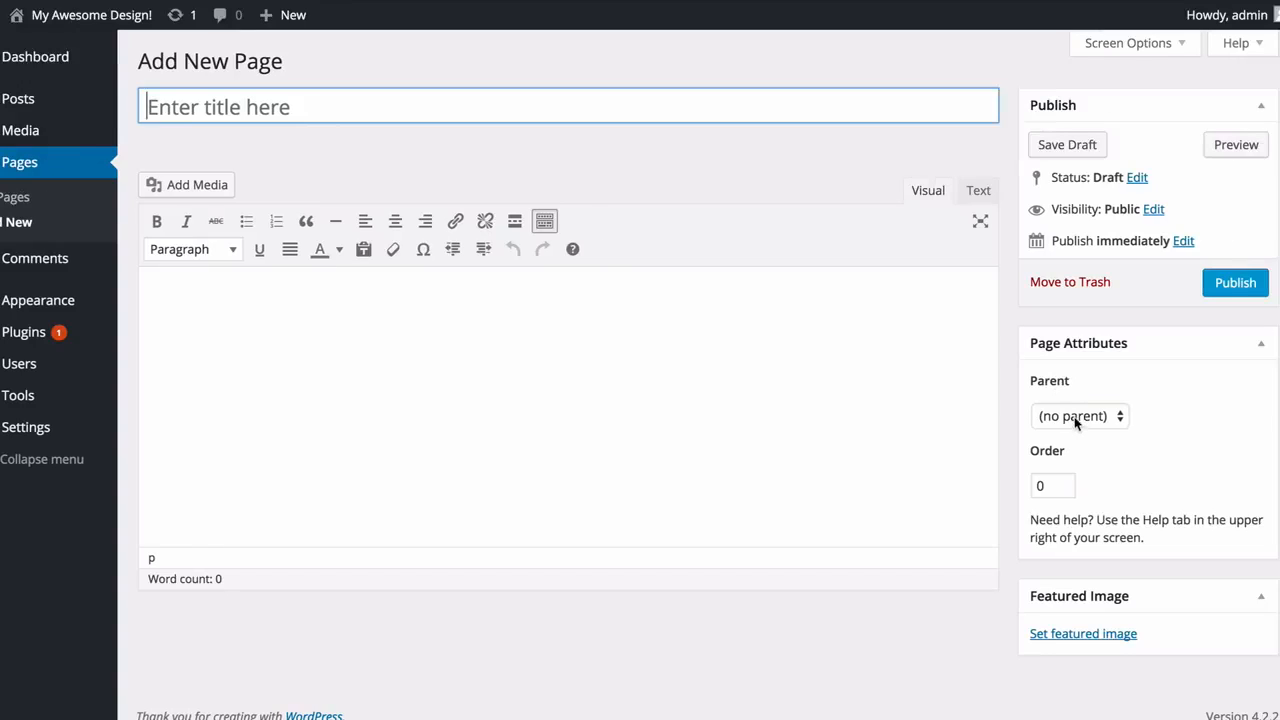
click(1076, 418)
click(1178, 412)
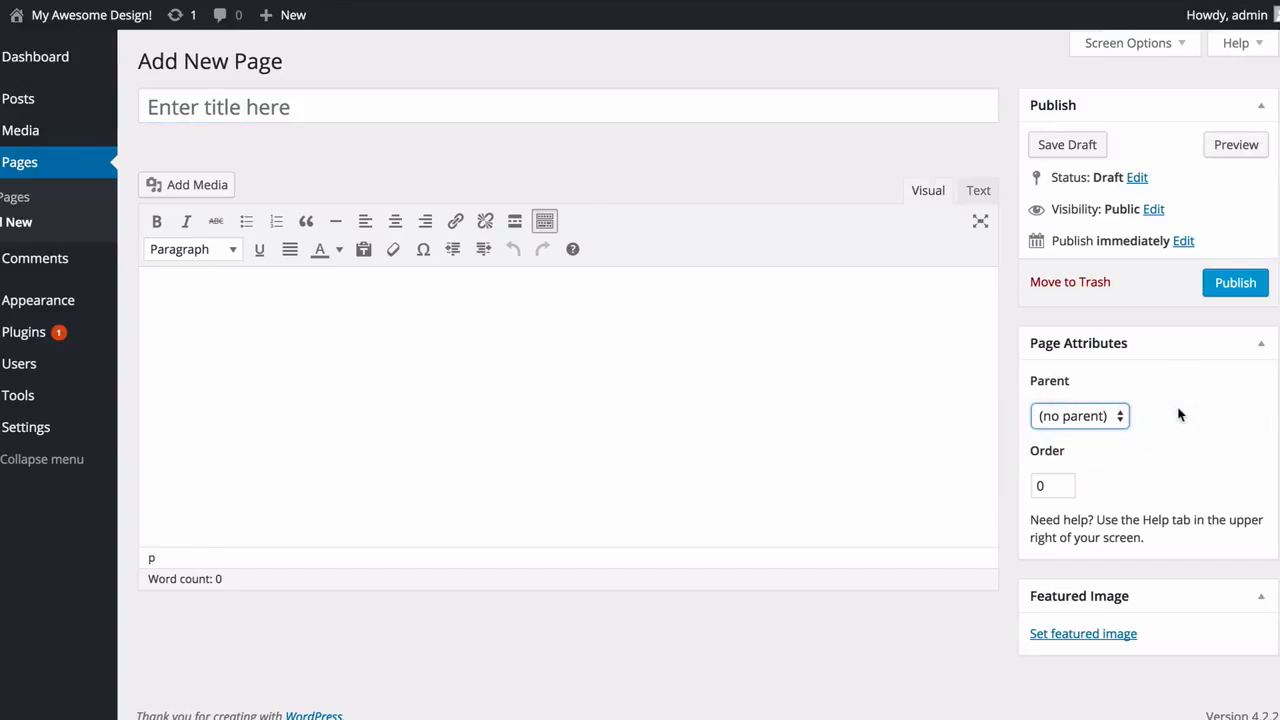